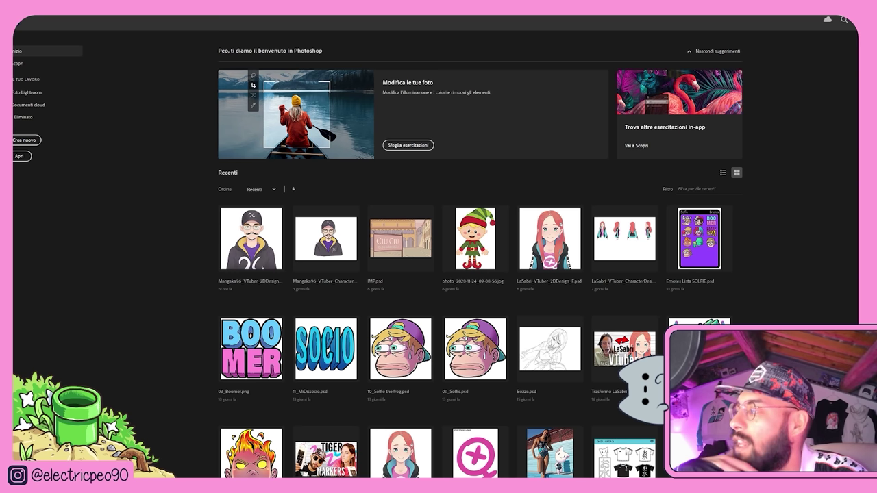
Step: Switch to the browser and browse the YouTube channel page of Il Trono del Muori for reference
{"action": "key", "text": "alt+Tab"}
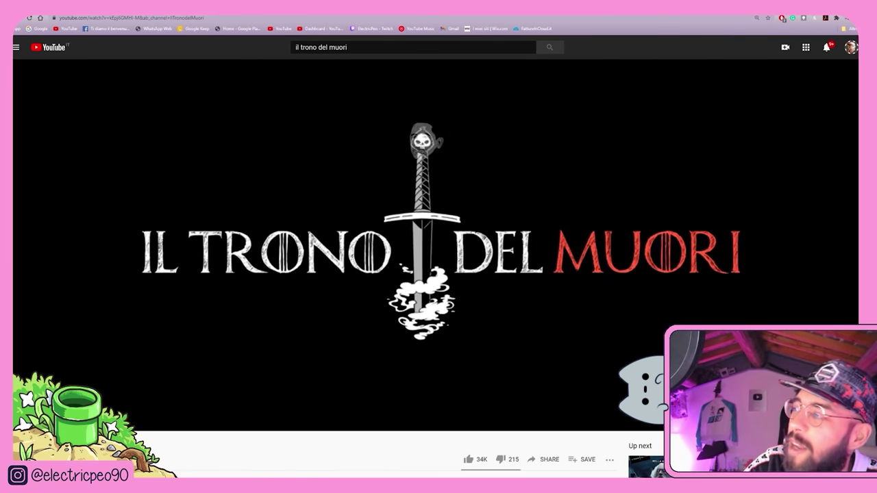
{"action": "left_click", "coordinate": [187, 182]}
{"action": "key", "text": "alt+Left"}
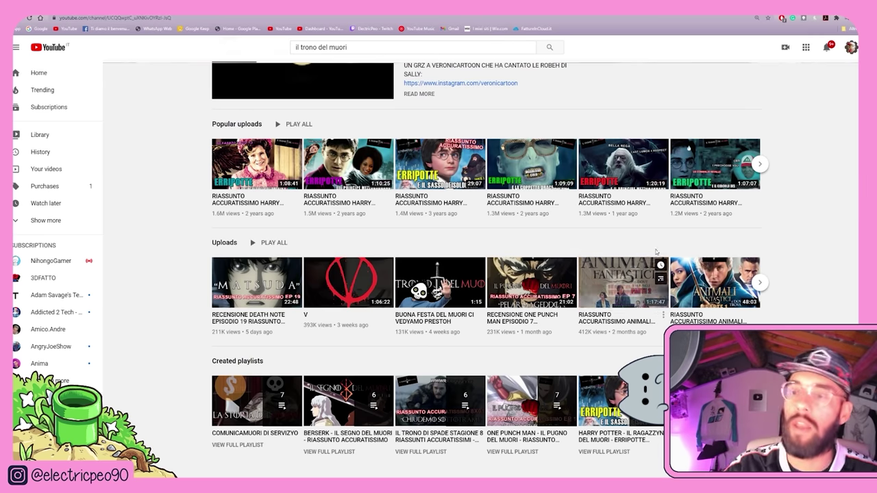
{"action": "scroll", "coordinate": [777, 253], "scroll_direction": "up", "scroll_amount": 5}
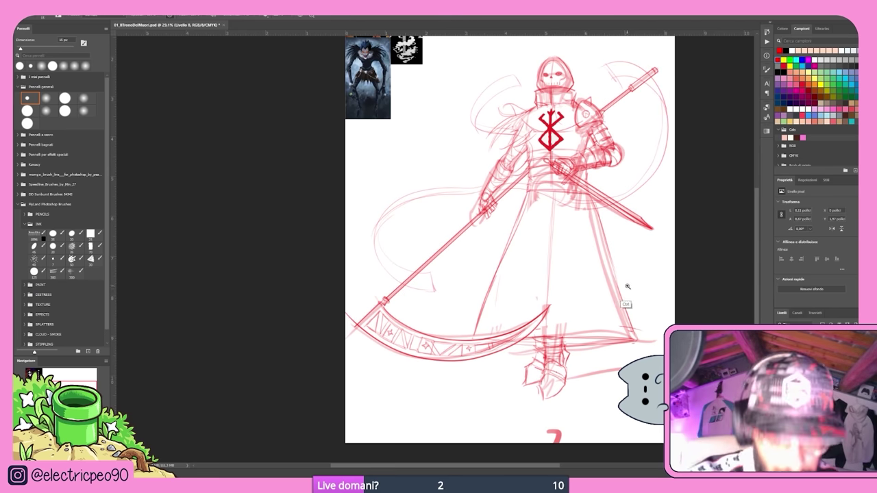
Step: Flip the canvas horizontally to check the hooded reaper's pose and touch up the robe's hem
{"action": "scroll", "coordinate": [620, 309], "scroll_direction": "down", "scroll_amount": 2}
{"action": "key", "text": "ctrl+shift+h"}
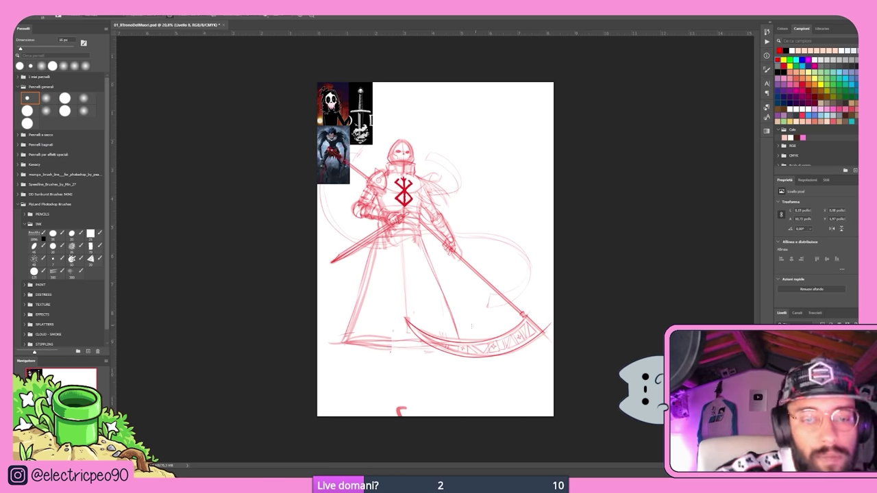
{"action": "mouse_move", "coordinate": [396, 345]}
{"action": "left_mouse_down"}
{"action": "mouse_move", "coordinate": [402, 368]}
{"action": "mouse_move", "coordinate": [397, 343]}
{"action": "left_mouse_up"}
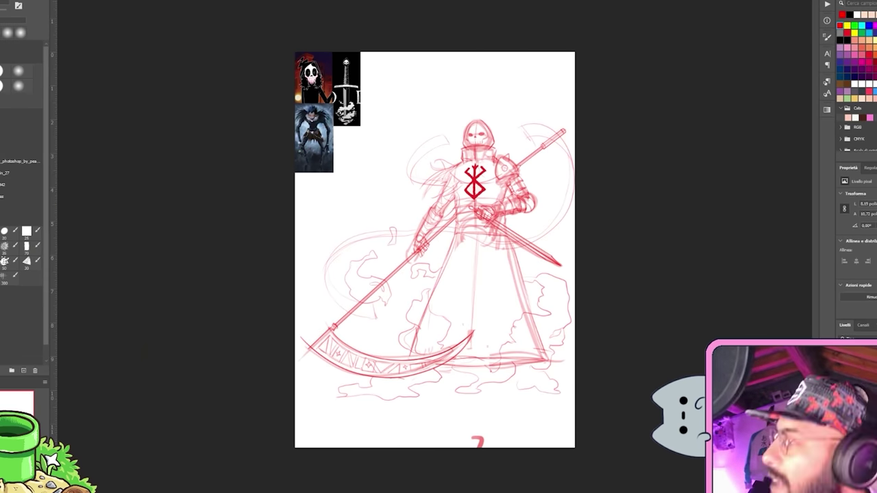
Step: Sketch short dashed stitching along both side edges of the reaper's robe in red
{"action": "scroll", "coordinate": [660, 220], "scroll_direction": "up", "scroll_amount": 3}
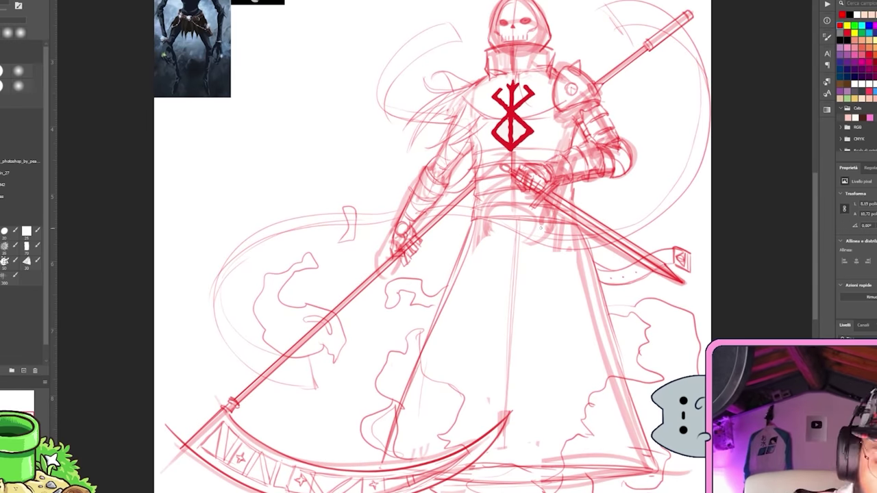
{"action": "scroll", "coordinate": [660, 220], "scroll_direction": "down", "scroll_amount": 3}
{"action": "scroll", "coordinate": [660, 220], "scroll_direction": "up", "scroll_amount": 4}
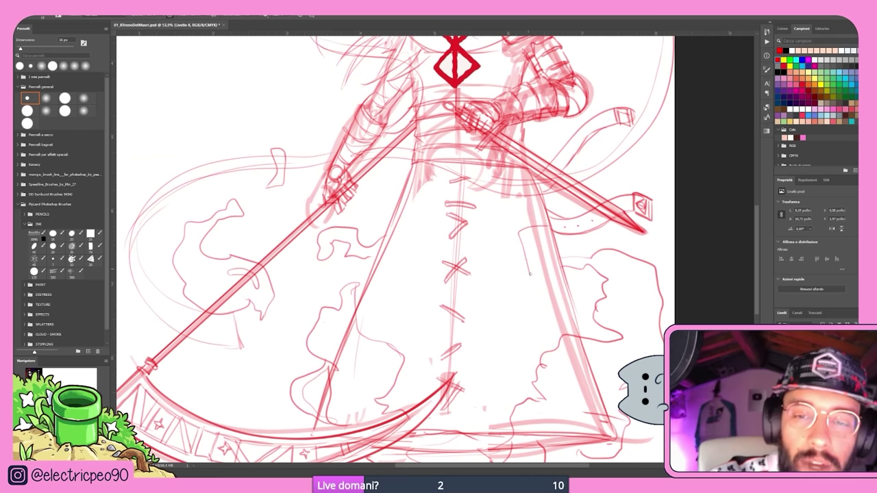
{"action": "mouse_move", "coordinate": [540, 248]}
{"action": "left_mouse_down"}
{"action": "mouse_move", "coordinate": [509, 263]}
{"action": "mouse_move", "coordinate": [493, 293]}
{"action": "mouse_move", "coordinate": [537, 328]}
{"action": "left_mouse_up"}
{"action": "left_click_drag", "start_coordinate": [512, 310], "coordinate": [507, 321]}
{"action": "scroll", "coordinate": [507, 324], "scroll_direction": "down", "scroll_amount": 3}
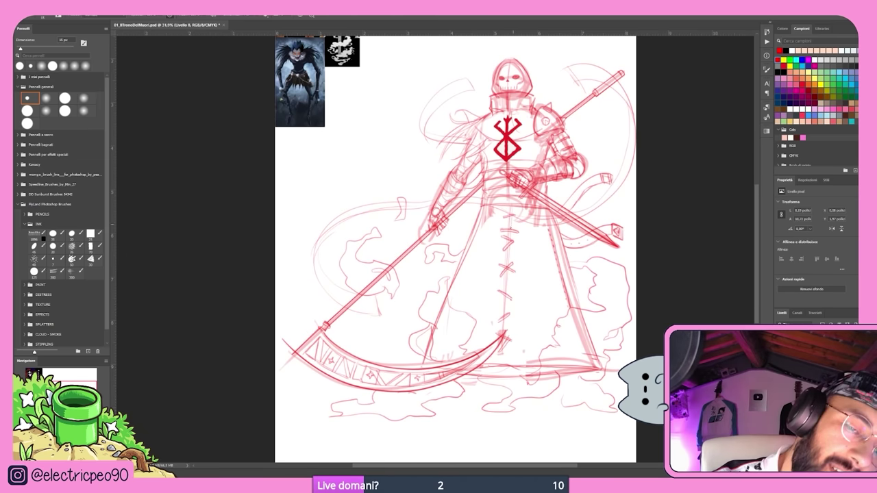
{"action": "left_click_drag", "start_coordinate": [455, 290], "coordinate": [450, 304]}
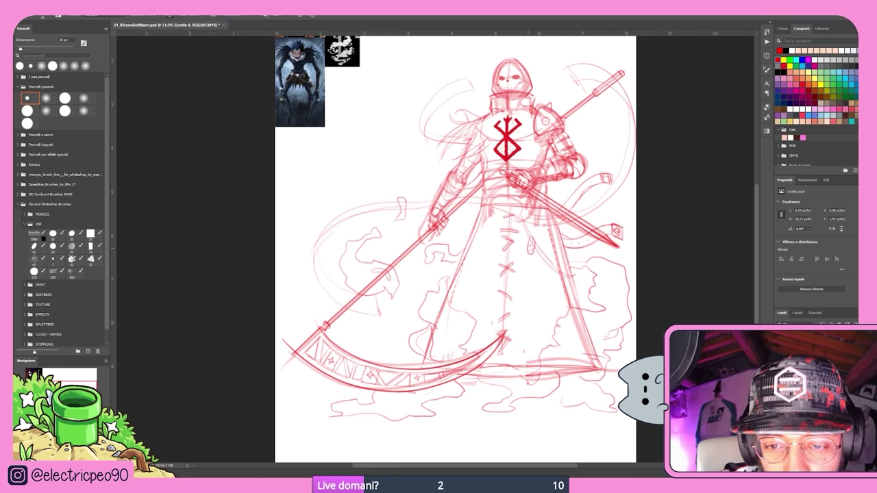
Step: Try a string of claws and a small skull charm hanging on the robe below the belt, and undo both
{"action": "scroll", "coordinate": [531, 241], "scroll_direction": "up", "scroll_amount": 3}
{"action": "mouse_move", "coordinate": [586, 302]}
{"action": "left_mouse_down"}
{"action": "mouse_move", "coordinate": [576, 283]}
{"action": "mouse_move", "coordinate": [600, 287]}
{"action": "left_mouse_up"}
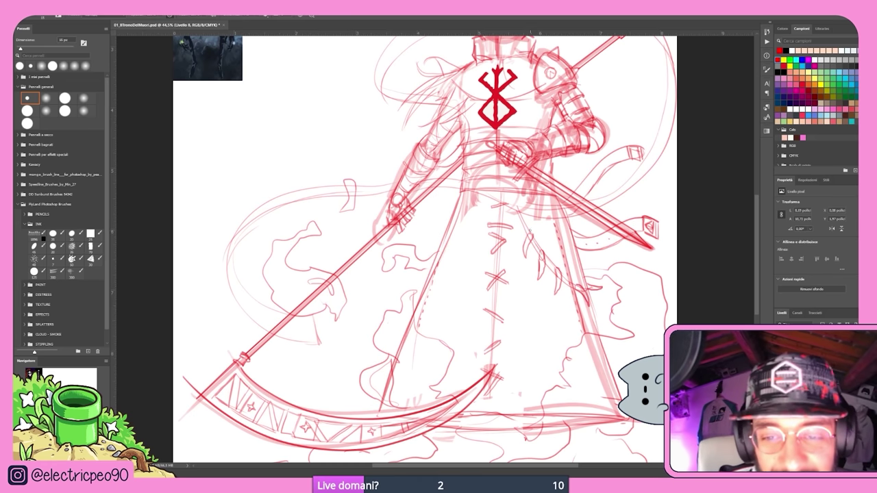
{"action": "scroll", "coordinate": [603, 281], "scroll_direction": "down", "scroll_amount": 1}
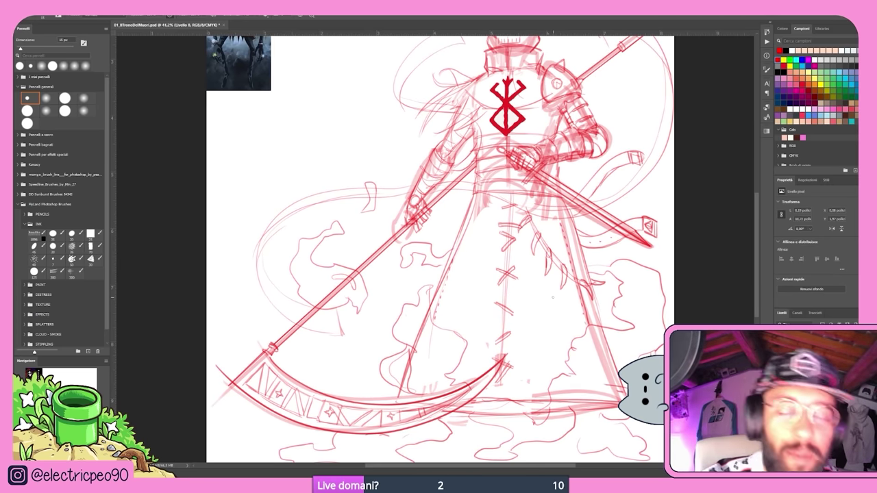
{"action": "mouse_move", "coordinate": [598, 256]}
{"action": "left_mouse_down"}
{"action": "mouse_move", "coordinate": [594, 287]}
{"action": "mouse_move", "coordinate": [628, 261]}
{"action": "left_mouse_up"}
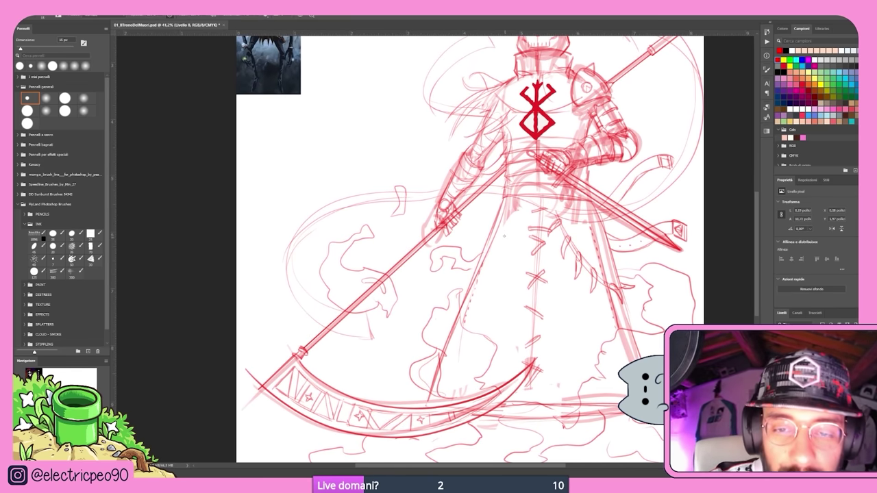
{"action": "left_click_drag", "start_coordinate": [500, 241], "coordinate": [507, 235]}
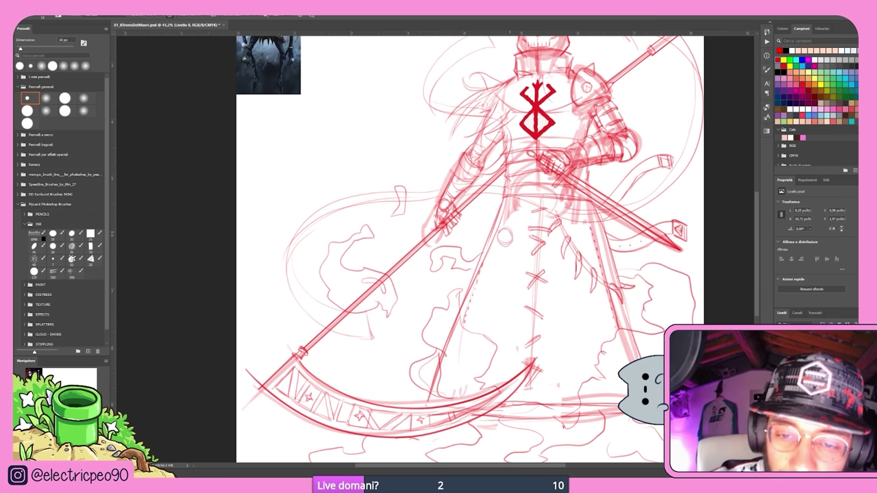
{"action": "scroll", "coordinate": [505, 236], "scroll_direction": "up", "scroll_amount": 2}
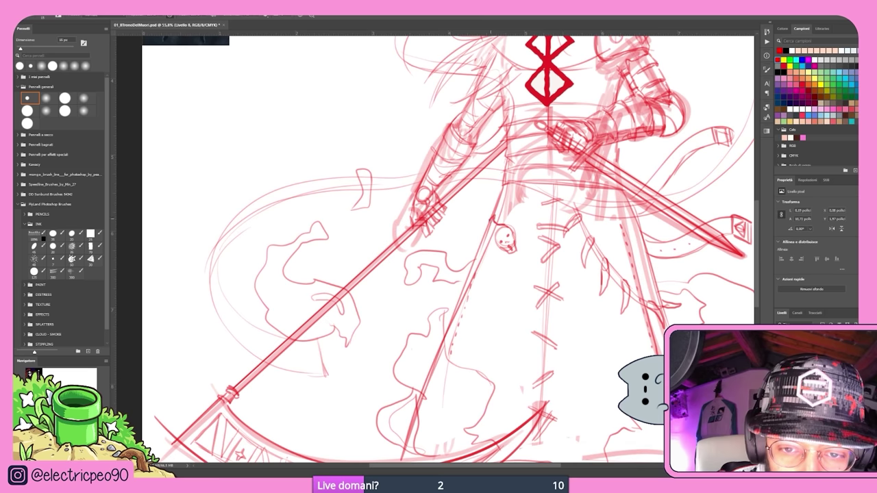
{"action": "key", "text": "ctrl+0"}
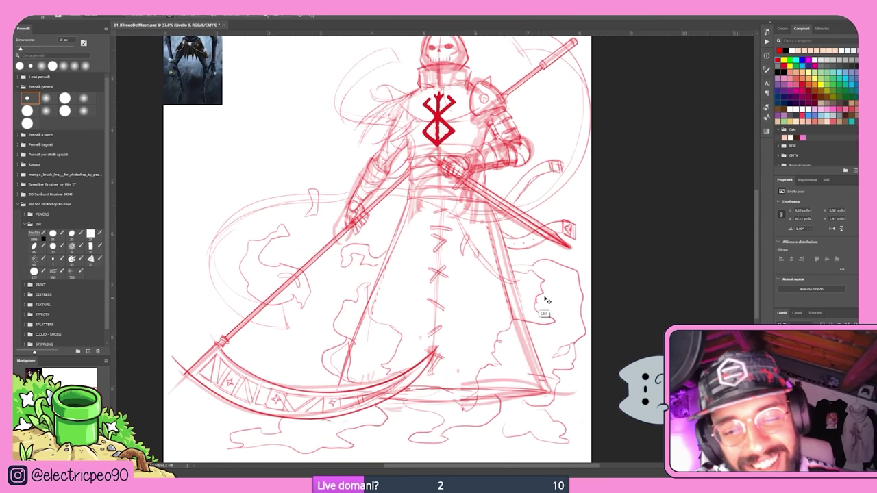
{"action": "key", "text": "ctrl+z"}
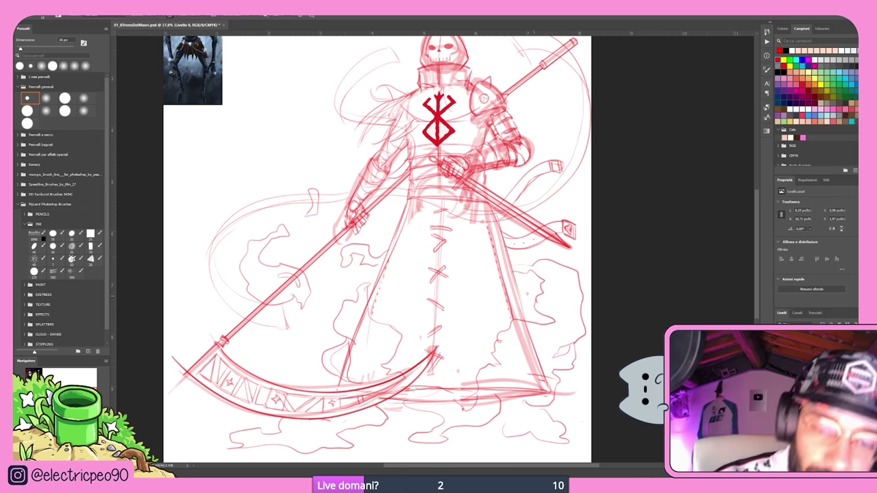
Step: Sketch a flap-closed satchel with long tools sticking out of it on the robe below the sword
{"action": "mouse_move", "coordinate": [483, 271]}
{"action": "left_mouse_down"}
{"action": "mouse_move", "coordinate": [466, 268]}
{"action": "mouse_move", "coordinate": [472, 279]}
{"action": "mouse_move", "coordinate": [513, 282]}
{"action": "mouse_move", "coordinate": [465, 275]}
{"action": "mouse_move", "coordinate": [463, 322]}
{"action": "mouse_move", "coordinate": [479, 301]}
{"action": "mouse_move", "coordinate": [472, 326]}
{"action": "mouse_move", "coordinate": [521, 321]}
{"action": "mouse_move", "coordinate": [515, 288]}
{"action": "mouse_move", "coordinate": [489, 295]}
{"action": "left_mouse_up"}
{"action": "mouse_move", "coordinate": [474, 239]}
{"action": "left_mouse_down"}
{"action": "mouse_move", "coordinate": [476, 285]}
{"action": "mouse_move", "coordinate": [473, 236]}
{"action": "left_mouse_up"}
{"action": "left_click_drag", "start_coordinate": [527, 253], "coordinate": [511, 290]}
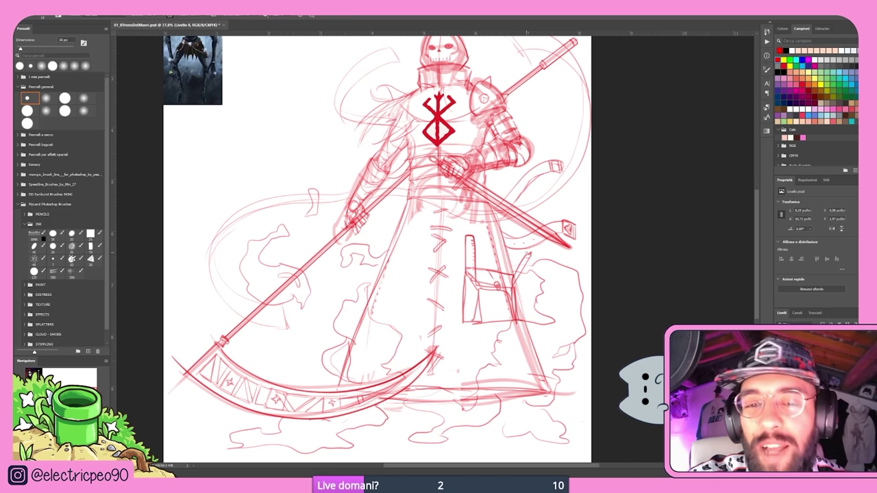
{"action": "key", "text": "ctrl+minus"}
{"action": "key", "text": "ctrl+minus"}
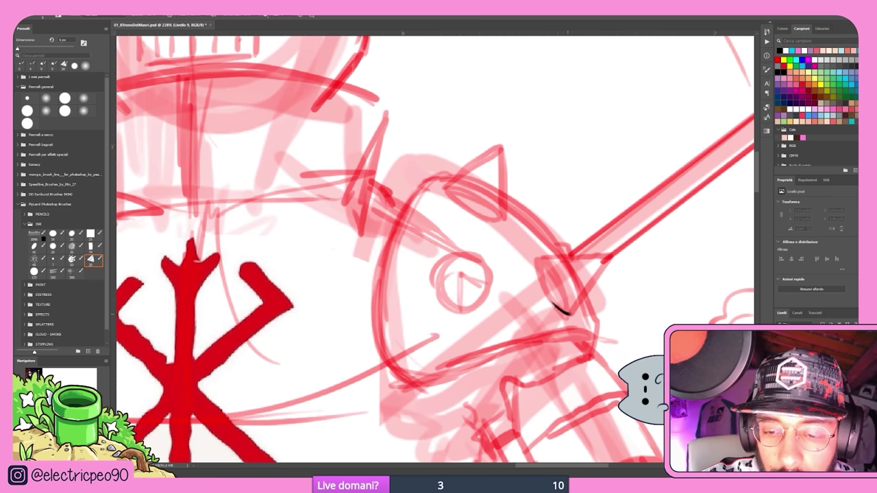
Step: Ink the triangular spike on the shoulder pad's outer edge in black, undoing unclean strokes
{"action": "left_click_drag", "start_coordinate": [569, 314], "coordinate": [615, 250]}
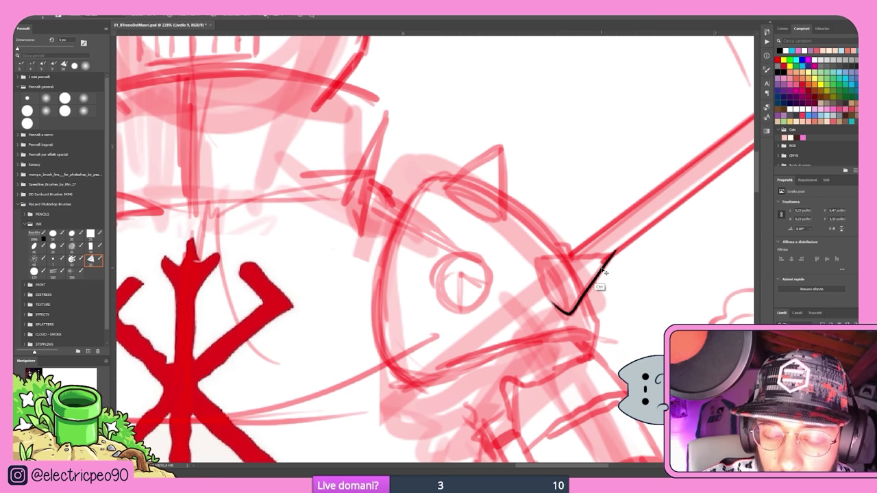
{"action": "key", "text": "ctrl+z"}
{"action": "mouse_move", "coordinate": [548, 294]}
{"action": "left_mouse_down"}
{"action": "mouse_move", "coordinate": [570, 312]}
{"action": "mouse_move", "coordinate": [608, 256]}
{"action": "mouse_move", "coordinate": [542, 258]}
{"action": "left_mouse_up"}
{"action": "key", "text": "ctrl+z"}
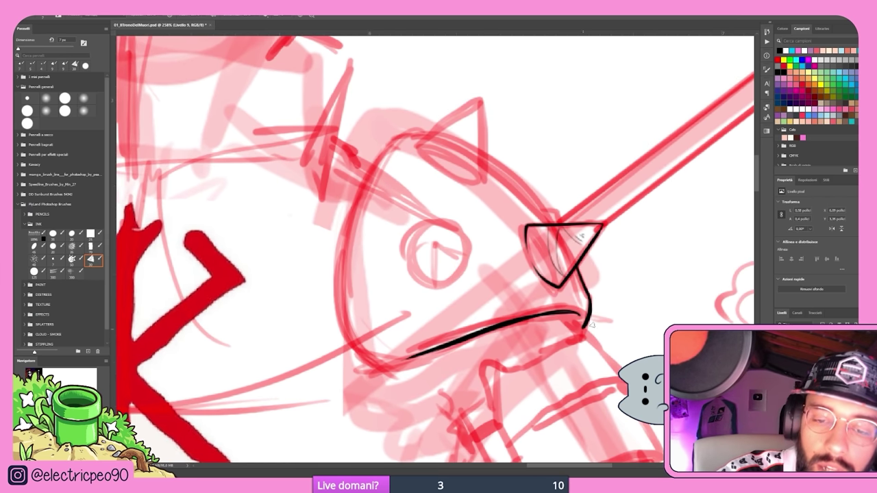
Step: Ink the shoulder pad's lower rim and its rounded inner edge in black with a 7 px brush, redoing the rim stroke
{"action": "key", "text": "ctrl+z"}
{"action": "left_click_drag", "start_coordinate": [578, 311], "coordinate": [389, 370]}
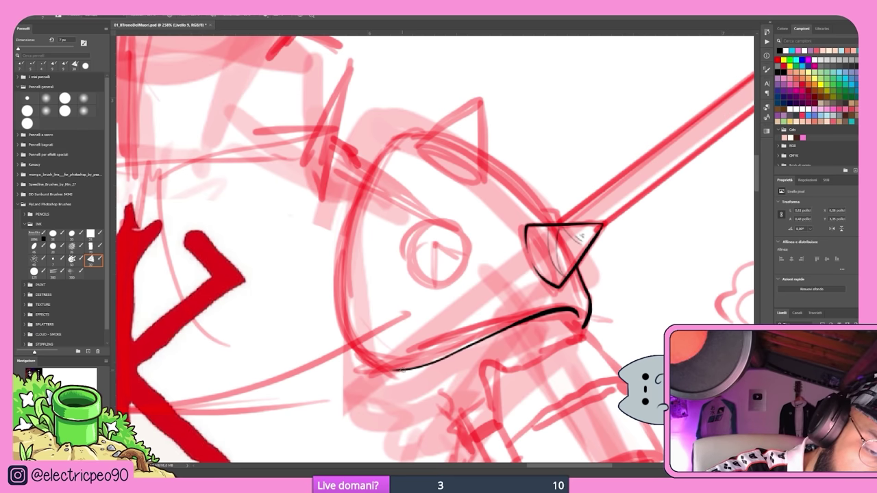
{"action": "left_click_drag", "start_coordinate": [397, 370], "coordinate": [376, 368]}
{"action": "mouse_move", "coordinate": [396, 370]}
{"action": "left_mouse_down"}
{"action": "mouse_move", "coordinate": [381, 371]}
{"action": "mouse_move", "coordinate": [376, 163]}
{"action": "left_mouse_up"}
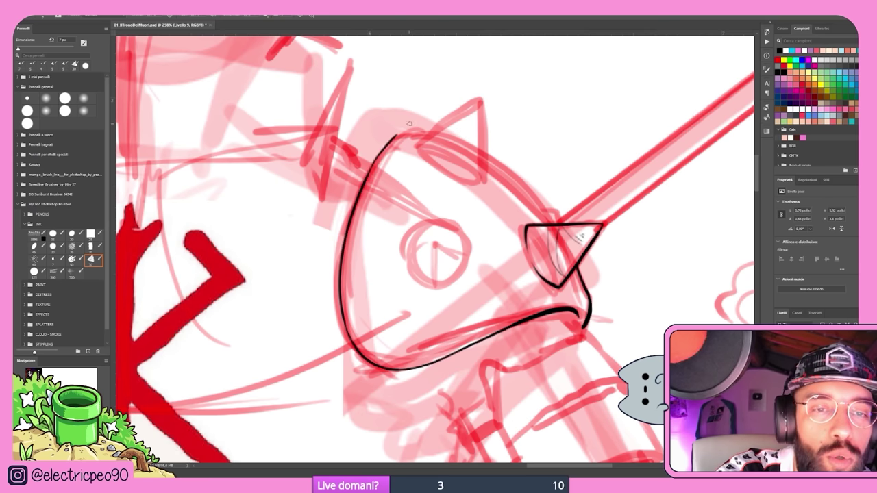
{"action": "mouse_move", "coordinate": [375, 164]}
{"action": "left_mouse_down"}
{"action": "mouse_move", "coordinate": [396, 137]}
{"action": "mouse_move", "coordinate": [392, 182]}
{"action": "left_mouse_up"}
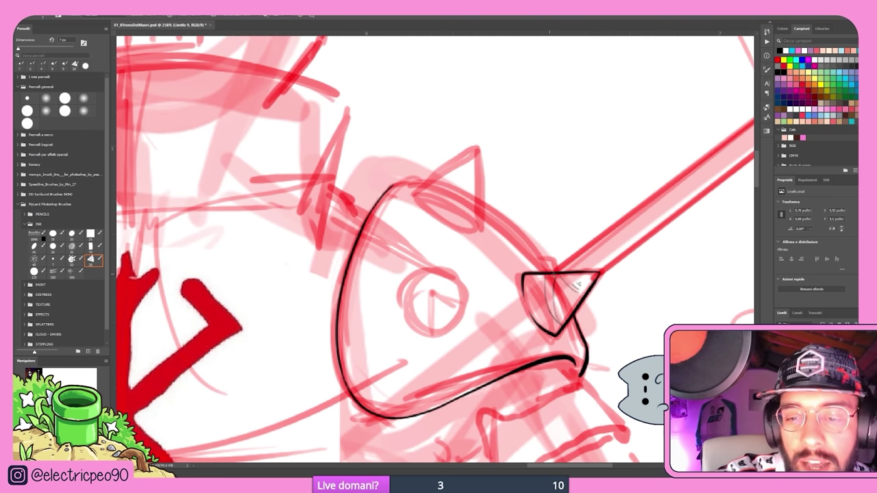
Step: Ink the shoulder pad's upper curve between the two spikes, redoing the stroke for a cleaner line
{"action": "left_click_drag", "start_coordinate": [553, 272], "coordinate": [484, 203]}
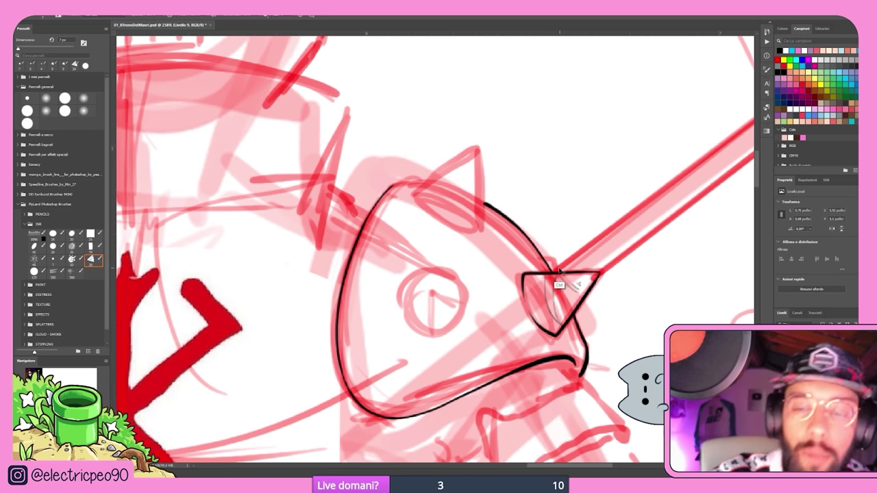
{"action": "key", "text": "ctrl+z"}
{"action": "key", "text": "ctrl+shift+z"}
{"action": "key", "text": "ctrl+z"}
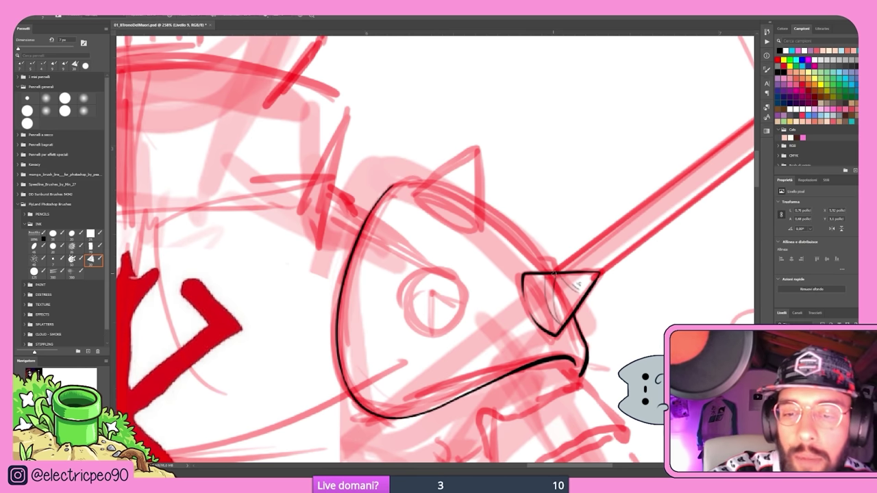
{"action": "left_click_drag", "start_coordinate": [554, 272], "coordinate": [485, 203]}
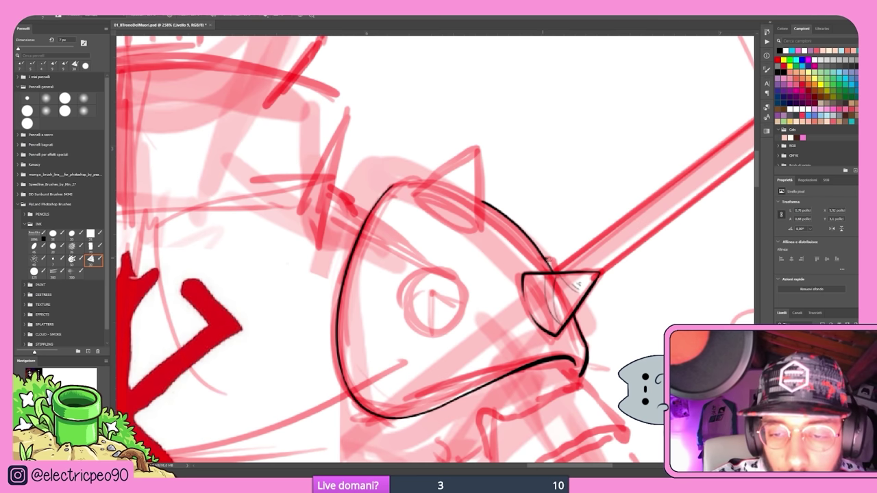
Step: Ink the vertical outer edge of the shoulder pad's top spike, undoing and redrawing the stroke until it is clean
{"action": "left_click_drag", "start_coordinate": [483, 183], "coordinate": [527, 165]}
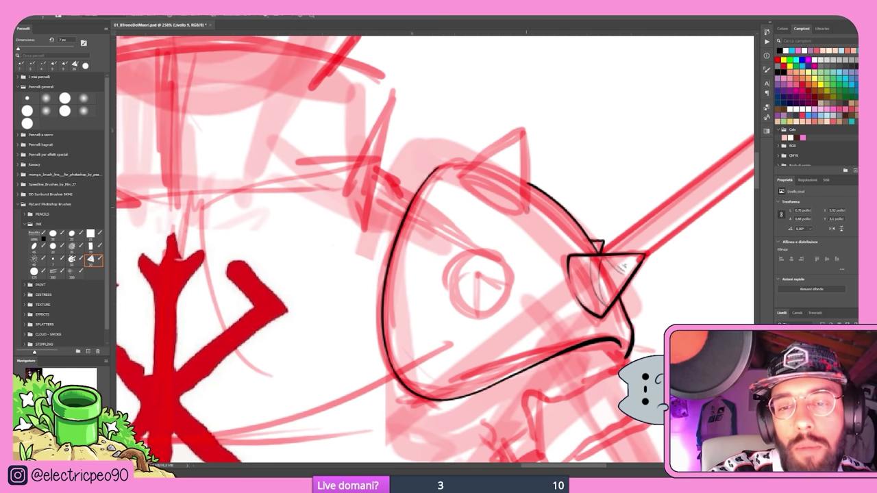
{"action": "left_click_drag", "start_coordinate": [529, 200], "coordinate": [525, 129]}
{"action": "key", "text": "ctrl+z"}
{"action": "left_click_drag", "start_coordinate": [525, 130], "coordinate": [528, 203]}
{"action": "key", "text": "ctrl+z"}
{"action": "left_click_drag", "start_coordinate": [525, 130], "coordinate": [529, 212]}
{"action": "key", "text": "ctrl+z"}
{"action": "left_click_drag", "start_coordinate": [525, 130], "coordinate": [529, 214]}
{"action": "key", "text": "ctrl+z"}
{"action": "left_click_drag", "start_coordinate": [525, 130], "coordinate": [529, 203]}
{"action": "key", "text": "ctrl+z"}
{"action": "left_click_drag", "start_coordinate": [525, 132], "coordinate": [529, 200]}
{"action": "key", "text": "ctrl+z"}
{"action": "left_click_drag", "start_coordinate": [525, 128], "coordinate": [528, 199]}
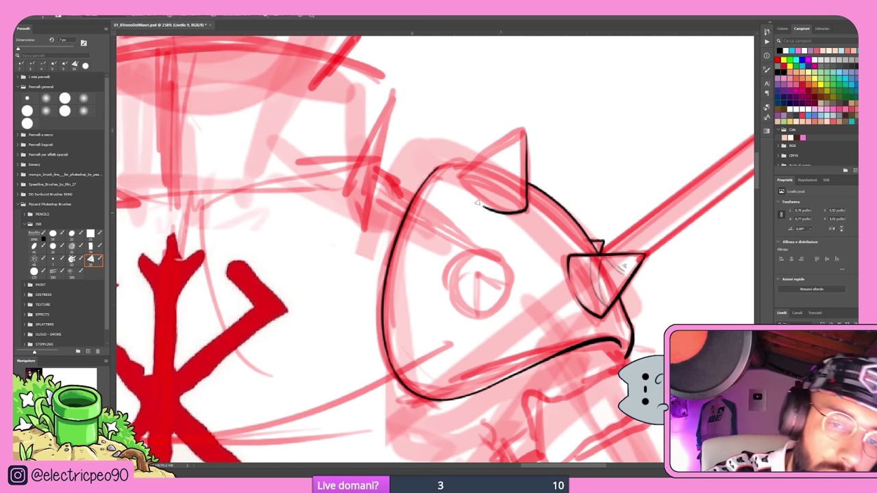
Step: Refine the curved base of the top spike and ink its slanted inner edge
{"action": "left_click_drag", "start_coordinate": [485, 205], "coordinate": [527, 199]}
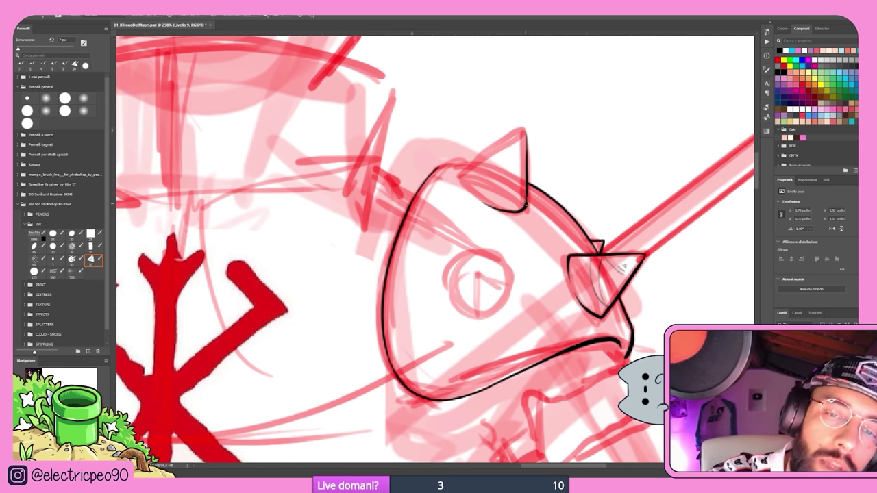
{"action": "mouse_move", "coordinate": [526, 132]}
{"action": "left_mouse_down"}
{"action": "mouse_move", "coordinate": [461, 172]}
{"action": "mouse_move", "coordinate": [483, 203]}
{"action": "left_mouse_up"}
{"action": "mouse_move", "coordinate": [531, 172]}
{"action": "left_mouse_down"}
{"action": "mouse_move", "coordinate": [524, 227]}
{"action": "mouse_move", "coordinate": [545, 208]}
{"action": "left_mouse_up"}
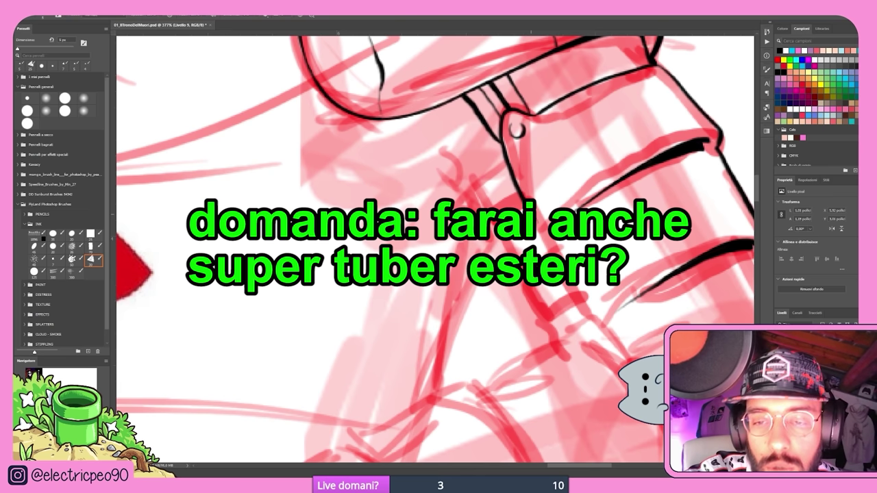
Step: Ink the small strap block behind the upper-arm armour plates, just below the shoulder pad
{"action": "key", "text": "ctrl+0"}
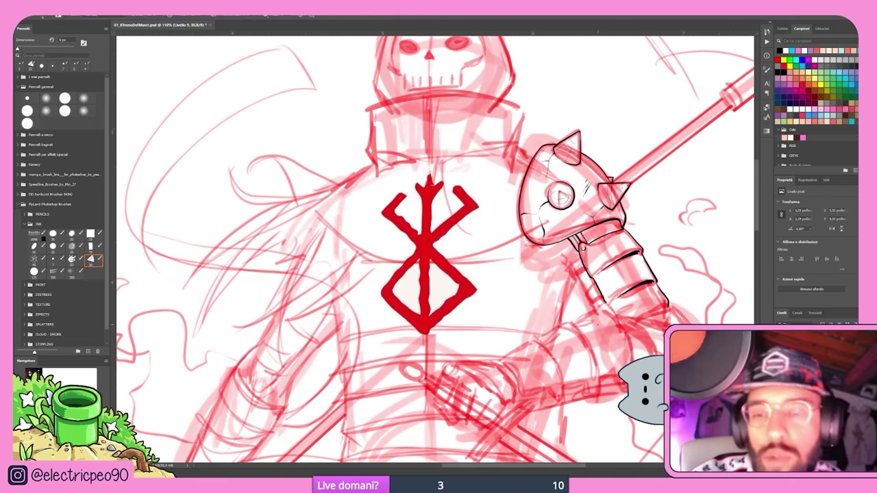
{"action": "scroll", "coordinate": [659, 269], "scroll_direction": "up", "scroll_amount": 6}
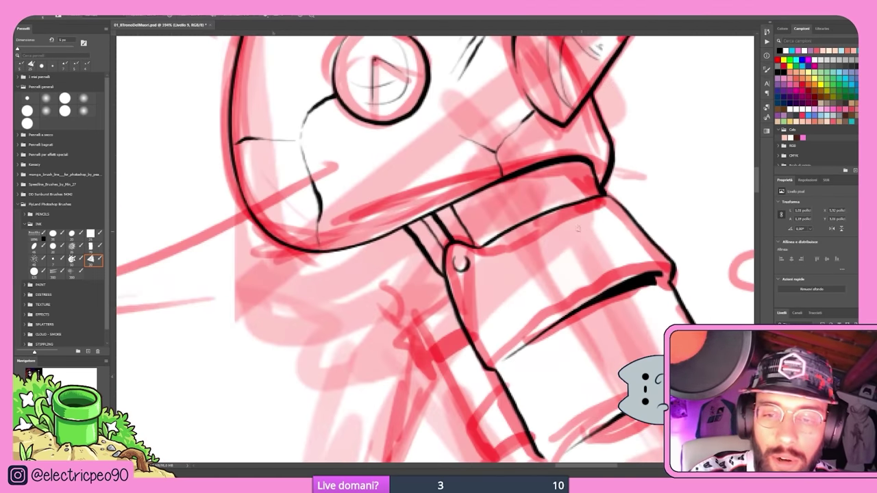
{"action": "scroll", "coordinate": [644, 267], "scroll_direction": "down", "scroll_amount": 4}
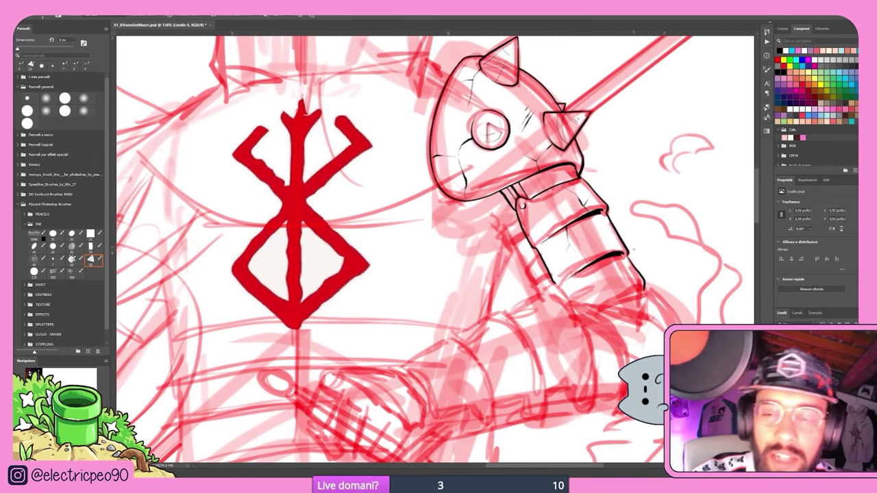
{"action": "scroll", "coordinate": [520, 219], "scroll_direction": "up", "scroll_amount": 4}
{"action": "mouse_move", "coordinate": [520, 205]}
{"action": "left_mouse_down"}
{"action": "mouse_move", "coordinate": [489, 274]}
{"action": "mouse_move", "coordinate": [498, 288]}
{"action": "mouse_move", "coordinate": [541, 259]}
{"action": "left_mouse_up"}
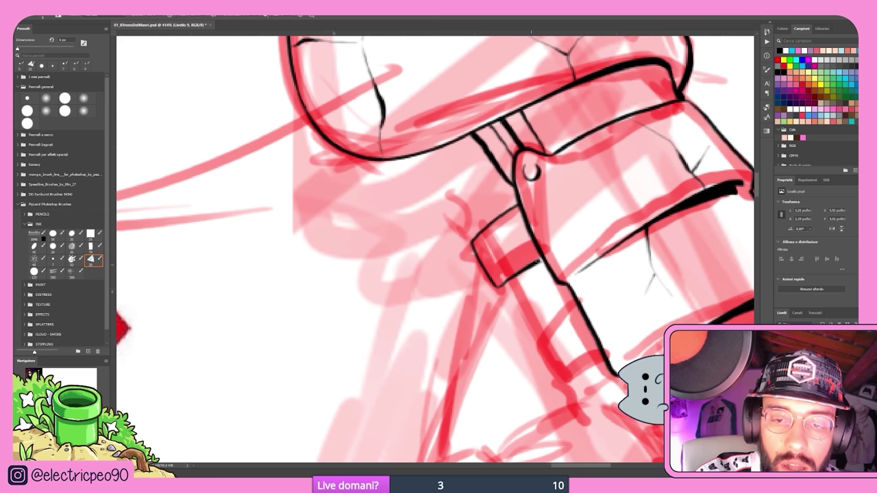
{"action": "left_click_drag", "start_coordinate": [500, 286], "coordinate": [545, 259]}
{"action": "left_click_drag", "start_coordinate": [528, 292], "coordinate": [523, 310]}
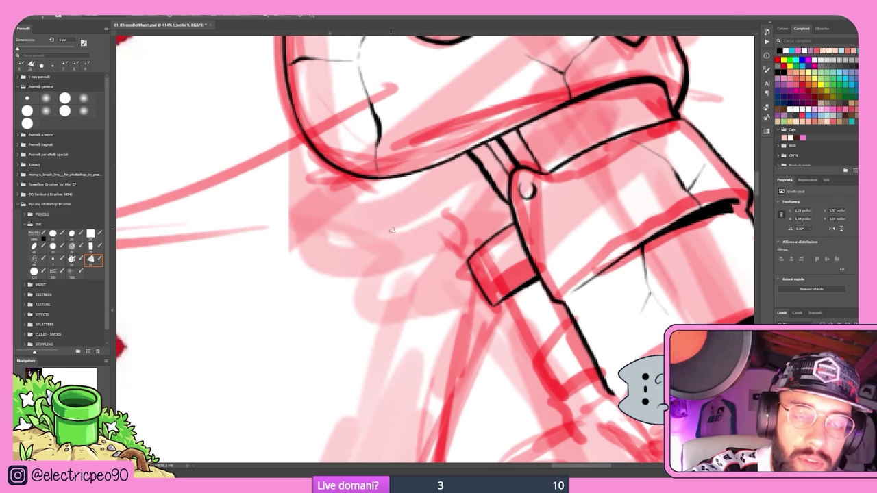
Step: Ink the cloth crease lines beneath the shoulder pad, running down to the strap block behind the upper arm
{"action": "left_click_drag", "start_coordinate": [387, 224], "coordinate": [467, 259]}
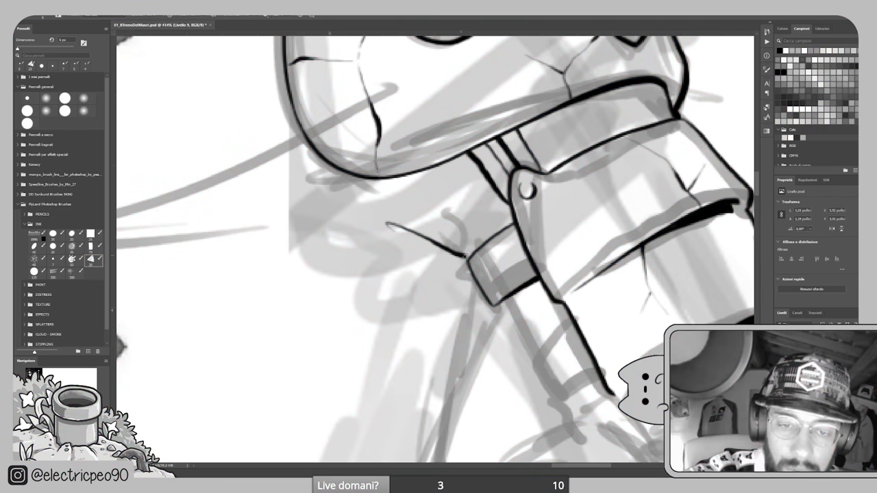
{"action": "mouse_move", "coordinate": [425, 196]}
{"action": "left_mouse_down"}
{"action": "mouse_move", "coordinate": [482, 218]}
{"action": "mouse_move", "coordinate": [443, 165]}
{"action": "left_mouse_up"}
{"action": "scroll", "coordinate": [439, 250], "scroll_direction": "down", "scroll_amount": 10}
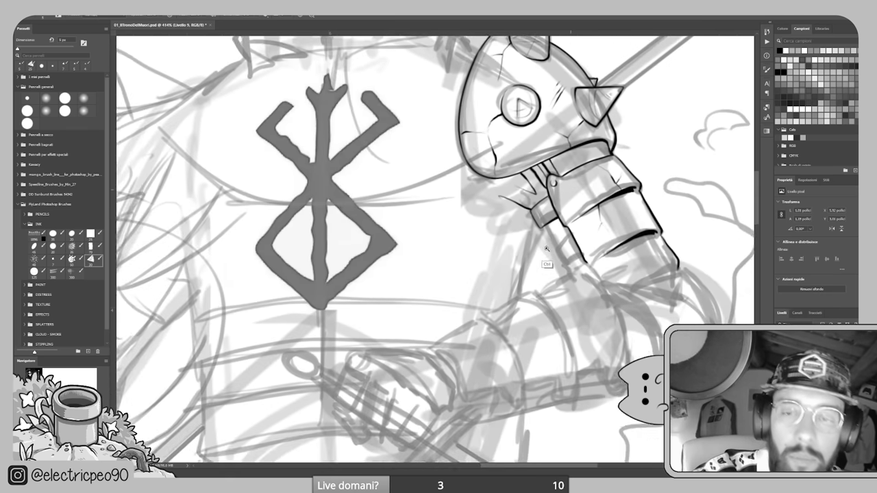
Step: Ink the two lower strap segments along the inner side of the upper-arm plates
{"action": "scroll", "coordinate": [439, 251], "scroll_direction": "up", "scroll_amount": 9}
{"action": "mouse_move", "coordinate": [519, 259]}
{"action": "left_mouse_down"}
{"action": "mouse_move", "coordinate": [523, 283]}
{"action": "mouse_move", "coordinate": [544, 299]}
{"action": "left_mouse_up"}
{"action": "mouse_move", "coordinate": [579, 274]}
{"action": "left_mouse_down"}
{"action": "mouse_move", "coordinate": [548, 304]}
{"action": "mouse_move", "coordinate": [565, 339]}
{"action": "left_mouse_up"}
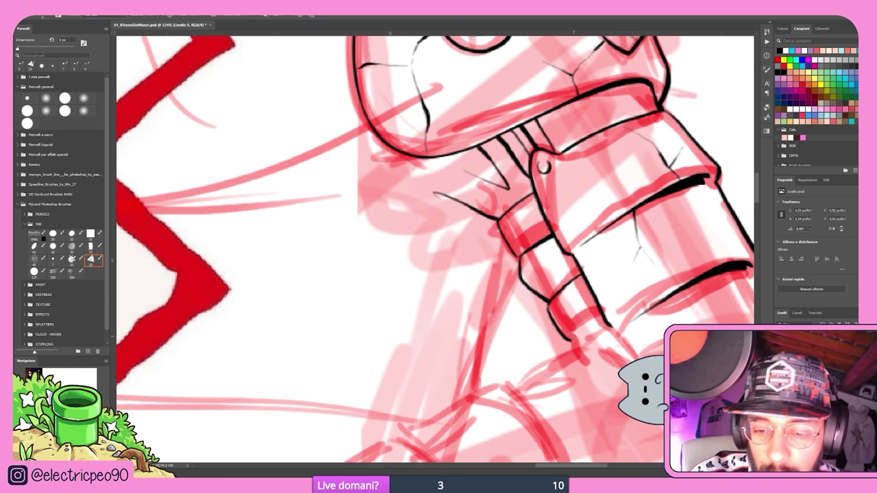
{"action": "scroll", "coordinate": [589, 302], "scroll_direction": "down", "scroll_amount": 5}
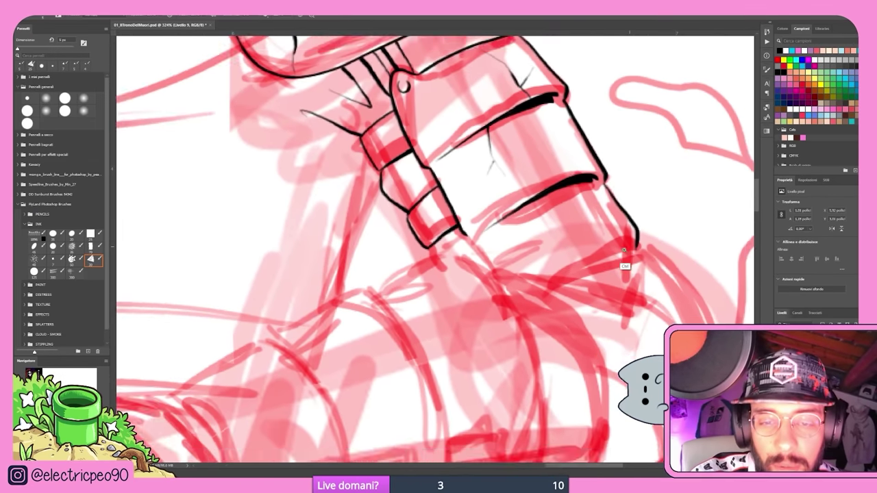
Step: Ink the short curve that begins the inner edge of the elbow guard
{"action": "scroll", "coordinate": [597, 275], "scroll_direction": "down", "scroll_amount": 3}
{"action": "scroll", "coordinate": [598, 275], "scroll_direction": "up", "scroll_amount": 6}
{"action": "scroll", "coordinate": [597, 276], "scroll_direction": "down", "scroll_amount": 1}
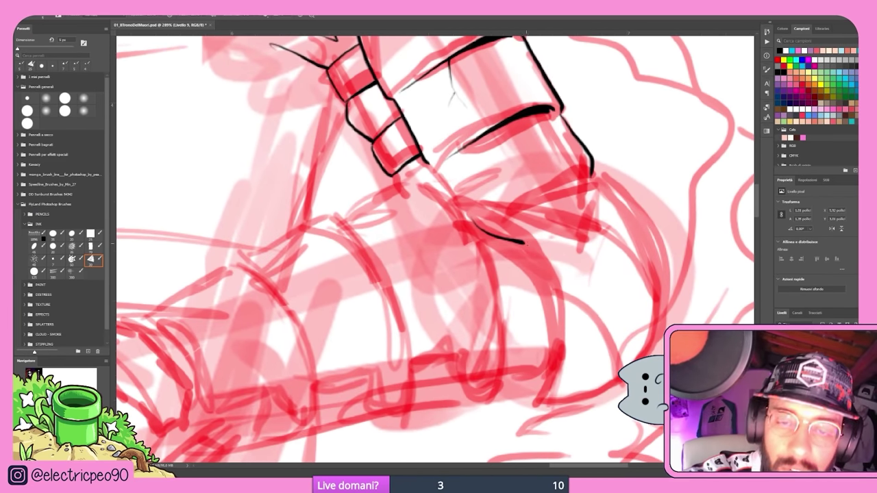
{"action": "left_click_drag", "start_coordinate": [523, 242], "coordinate": [551, 271]}
{"action": "key", "text": "ctrl+z"}
{"action": "mouse_move", "coordinate": [519, 240]}
{"action": "left_mouse_down"}
{"action": "mouse_move", "coordinate": [543, 260]}
{"action": "mouse_move", "coordinate": [561, 315]}
{"action": "left_mouse_up"}
{"action": "key", "text": "ctrl+z"}
{"action": "mouse_move", "coordinate": [518, 239]}
{"action": "left_mouse_down"}
{"action": "mouse_move", "coordinate": [542, 262]}
{"action": "mouse_move", "coordinate": [554, 302]}
{"action": "left_mouse_up"}
{"action": "key", "text": "ctrl+z"}
{"action": "mouse_move", "coordinate": [518, 240]}
{"action": "left_mouse_down"}
{"action": "mouse_move", "coordinate": [558, 312]}
{"action": "mouse_move", "coordinate": [561, 360]}
{"action": "left_mouse_up"}
{"action": "key", "text": "ctrl+z"}
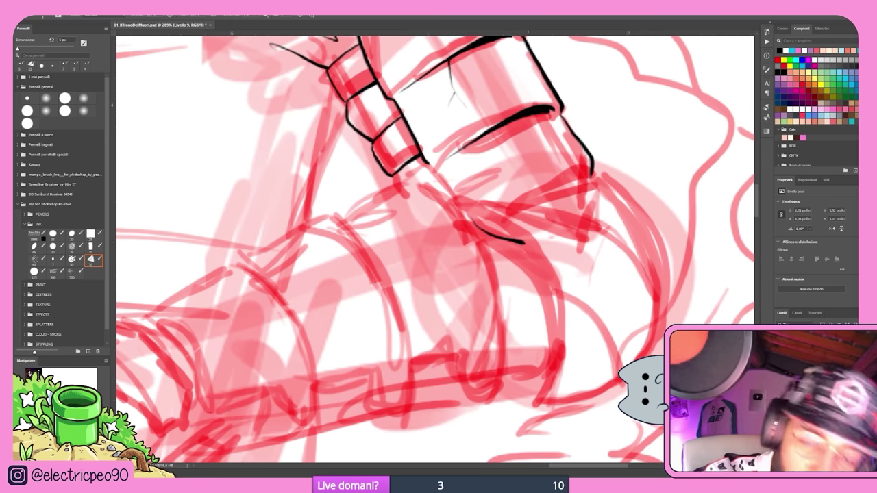
Step: Ink the elbow guard's inner edge, outer contour and rounded knob, adding crack lines and a black shadow beneath the upper-arm plates
{"action": "mouse_move", "coordinate": [531, 245]}
{"action": "left_mouse_down"}
{"action": "mouse_move", "coordinate": [548, 302]}
{"action": "mouse_move", "coordinate": [539, 396]}
{"action": "left_mouse_up"}
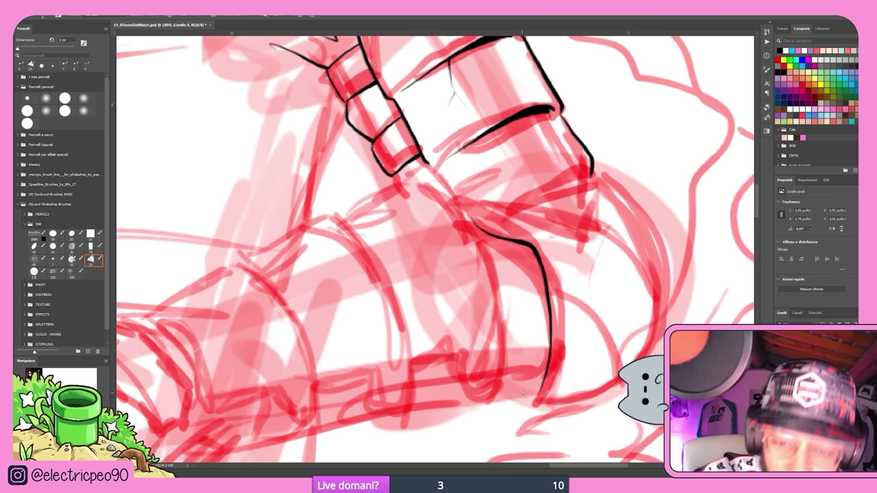
{"action": "left_click_drag", "start_coordinate": [636, 296], "coordinate": [606, 298]}
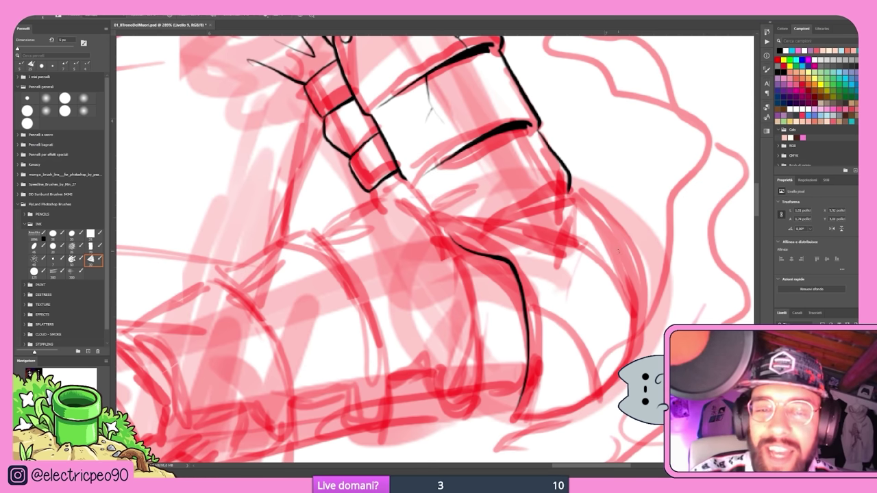
{"action": "mouse_move", "coordinate": [595, 332]}
{"action": "left_mouse_down"}
{"action": "mouse_move", "coordinate": [619, 274]}
{"action": "mouse_move", "coordinate": [616, 310]}
{"action": "left_mouse_up"}
{"action": "left_click_drag", "start_coordinate": [510, 180], "coordinate": [479, 188]}
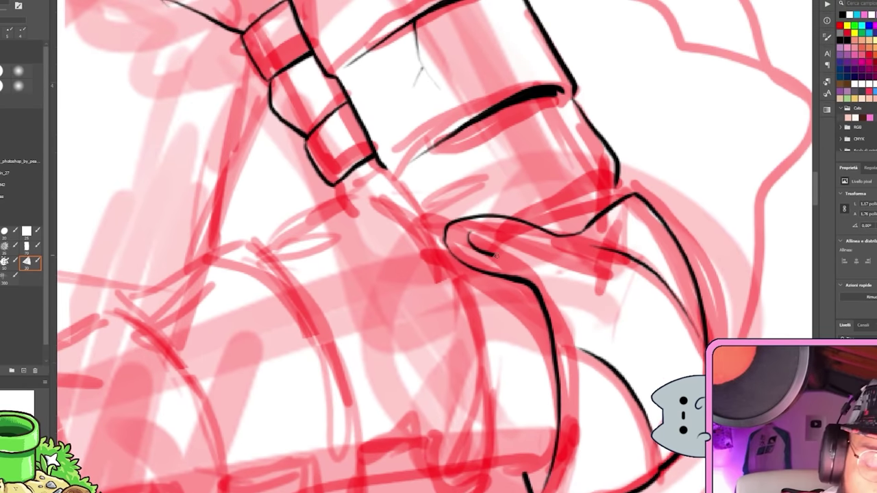
{"action": "scroll", "coordinate": [546, 223], "scroll_direction": "up", "scroll_amount": 3}
{"action": "mouse_move", "coordinate": [566, 218]}
{"action": "left_mouse_down"}
{"action": "mouse_move", "coordinate": [689, 303]}
{"action": "mouse_move", "coordinate": [632, 337]}
{"action": "mouse_move", "coordinate": [620, 394]}
{"action": "mouse_move", "coordinate": [603, 356]}
{"action": "left_mouse_up"}
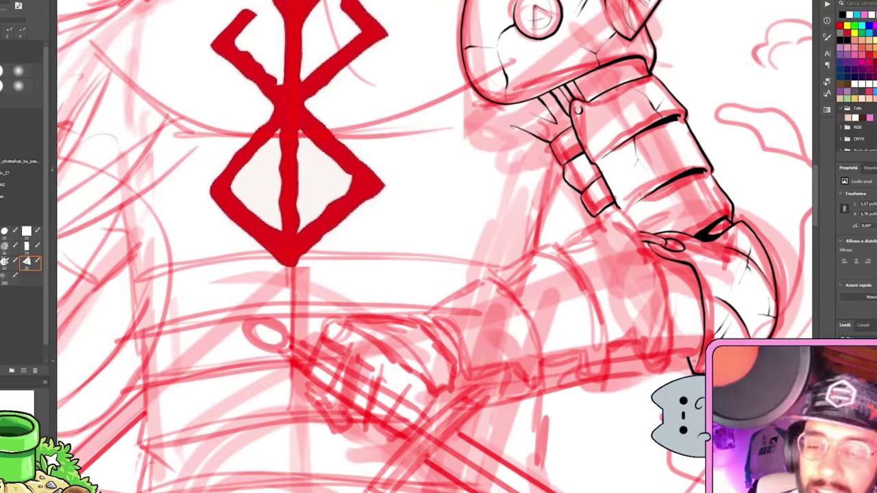
Step: Ink the forearm's overlapping armour plates down to the cuff, with their buckle tabs and thin contour lines
{"action": "scroll", "coordinate": [620, 399], "scroll_direction": "up", "scroll_amount": 2}
{"action": "scroll", "coordinate": [437, 247], "scroll_direction": "down", "scroll_amount": 5}
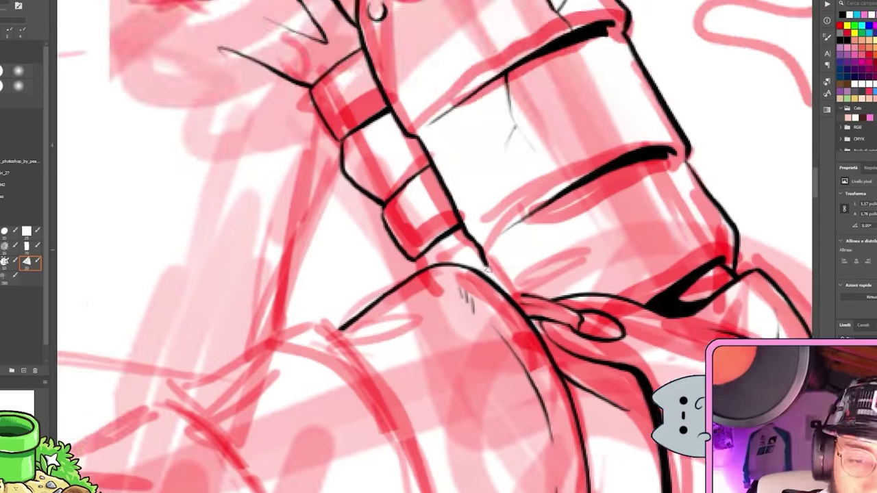
{"action": "scroll", "coordinate": [438, 246], "scroll_direction": "down", "scroll_amount": 5}
{"action": "scroll", "coordinate": [439, 247], "scroll_direction": "up", "scroll_amount": 5}
{"action": "scroll", "coordinate": [438, 247], "scroll_direction": "down", "scroll_amount": 3}
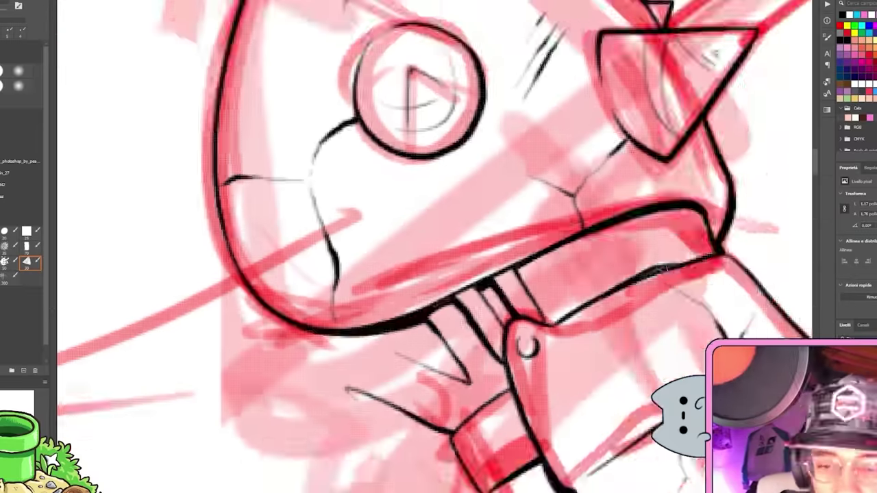
{"action": "scroll", "coordinate": [439, 247], "scroll_direction": "up", "scroll_amount": 5}
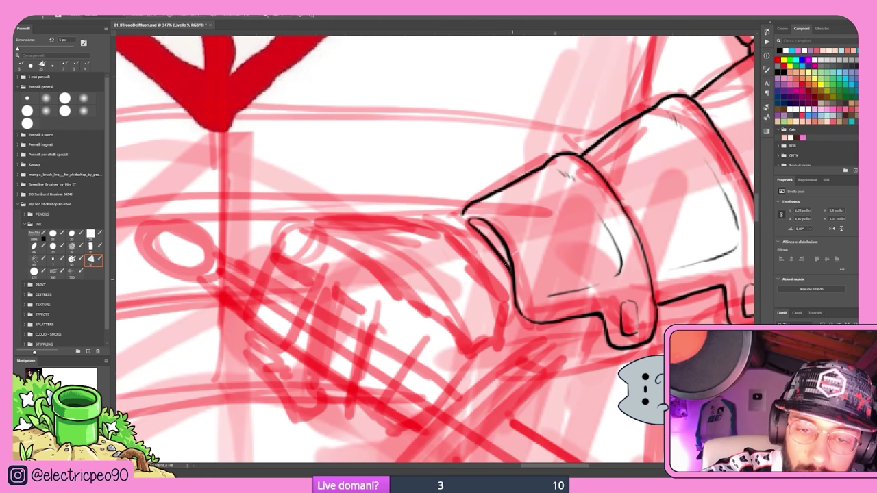
Step: Fill the narrow opening inside the forearm cuff with solid black
{"action": "mouse_move", "coordinate": [491, 240]}
{"action": "left_mouse_down"}
{"action": "mouse_move", "coordinate": [474, 221]}
{"action": "mouse_move", "coordinate": [494, 242]}
{"action": "mouse_move", "coordinate": [492, 231]}
{"action": "mouse_move", "coordinate": [510, 268]}
{"action": "mouse_move", "coordinate": [499, 247]}
{"action": "left_mouse_up"}
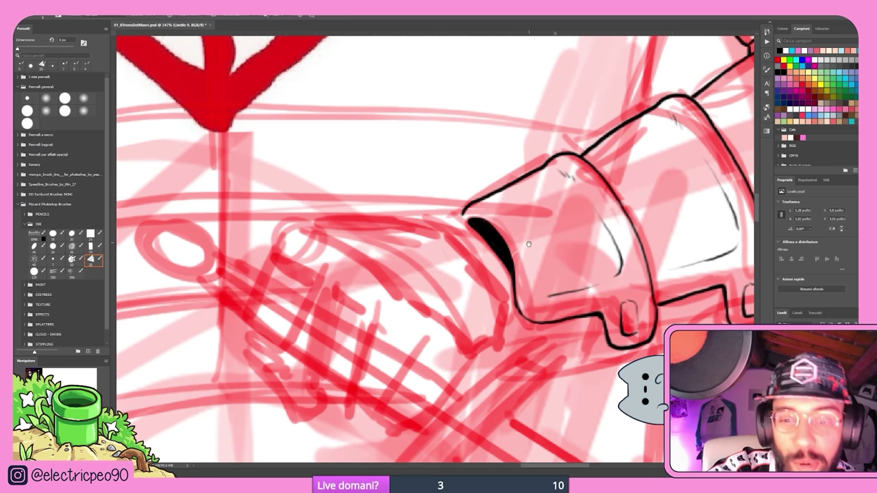
{"action": "left_click_drag", "start_coordinate": [636, 266], "coordinate": [573, 275]}
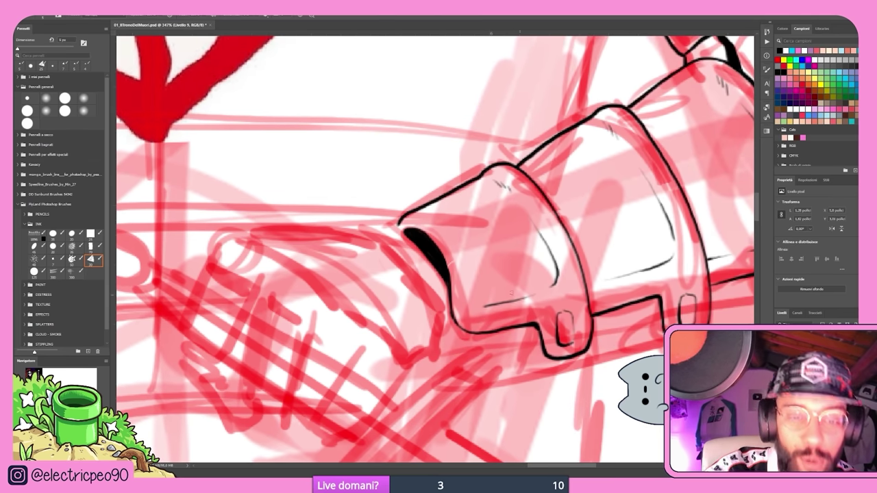
{"action": "left_click_drag", "start_coordinate": [477, 297], "coordinate": [616, 273]}
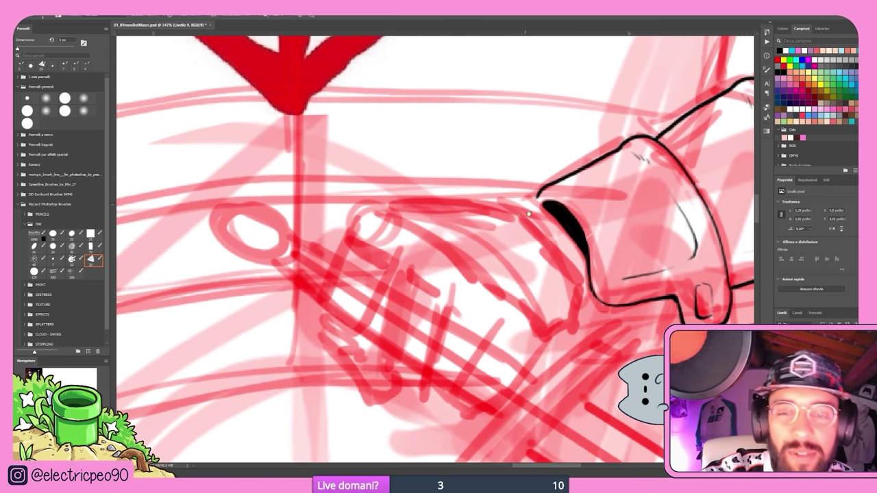
Step: Ink the upper contour of the hand's back plate, curving from the knuckles towards the wrist
{"action": "left_click_drag", "start_coordinate": [524, 204], "coordinate": [532, 222]}
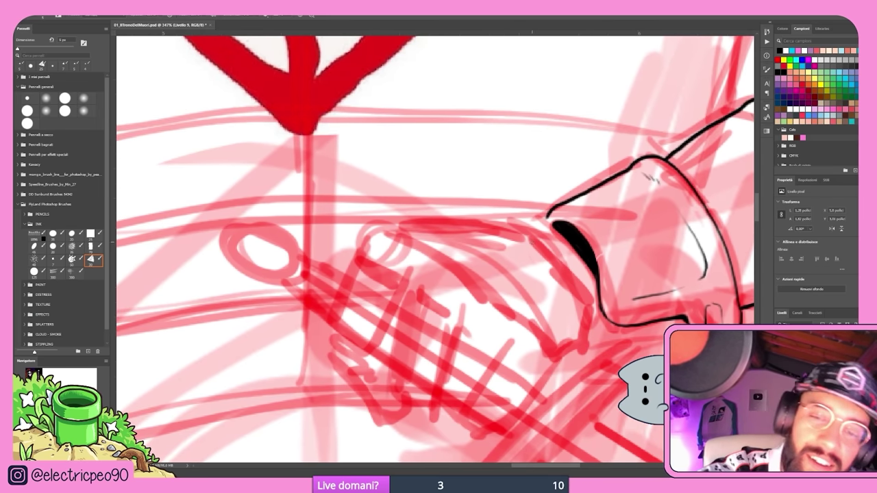
{"action": "left_click_drag", "start_coordinate": [399, 224], "coordinate": [546, 239]}
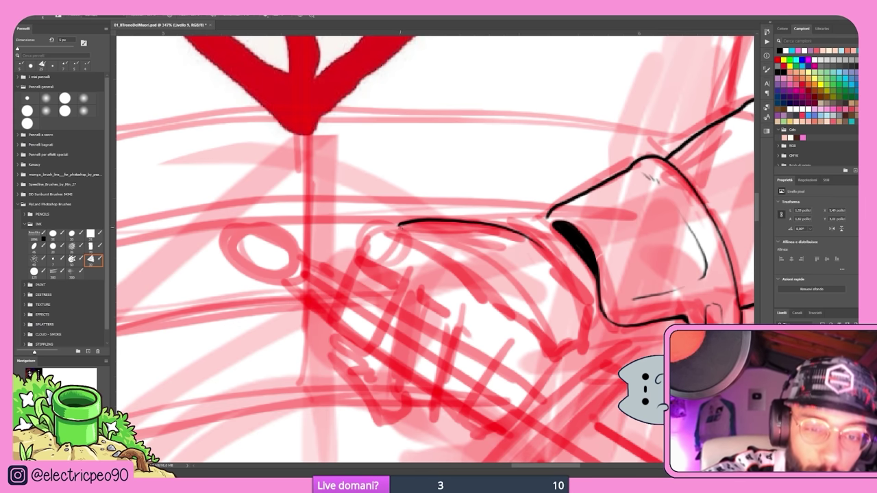
{"action": "scroll", "coordinate": [614, 291], "scroll_direction": "down", "scroll_amount": 2}
{"action": "scroll", "coordinate": [614, 291], "scroll_direction": "up", "scroll_amount": 1}
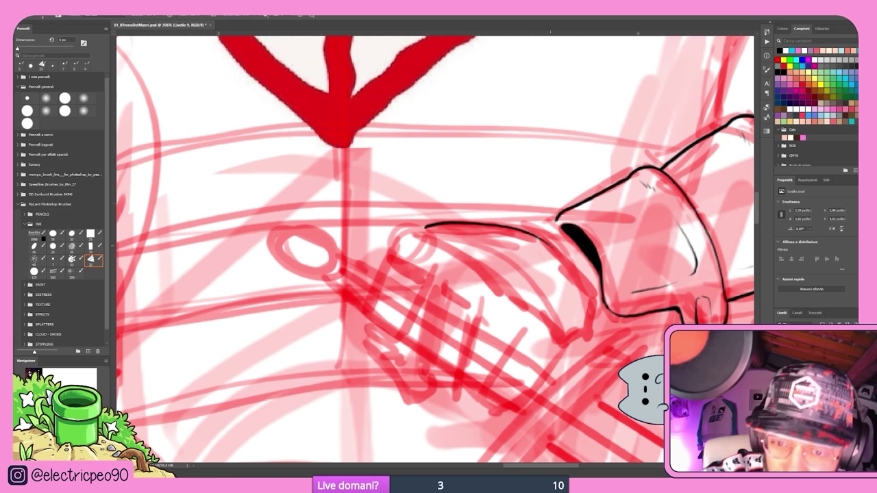
{"action": "scroll", "coordinate": [625, 299], "scroll_direction": "up", "scroll_amount": 1}
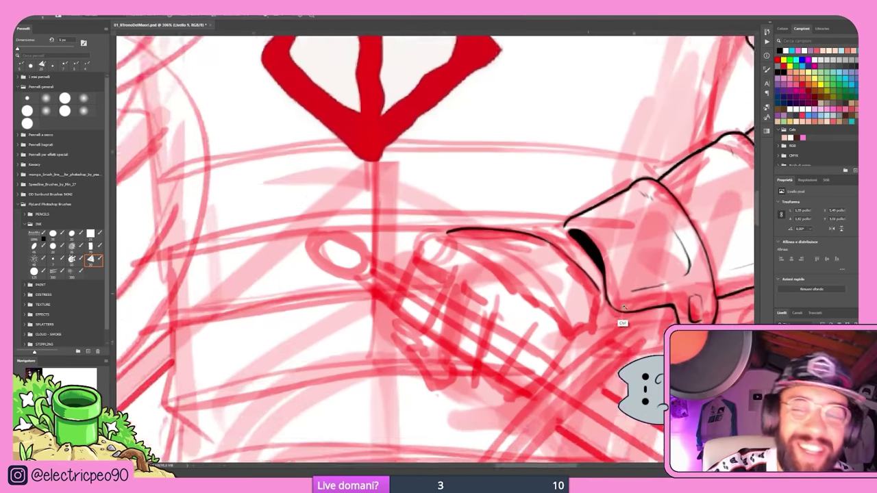
Step: Ink the lower curve of the hand's back plate and close its pointed corner near the wrist
{"action": "scroll", "coordinate": [493, 243], "scroll_direction": "down", "scroll_amount": 4}
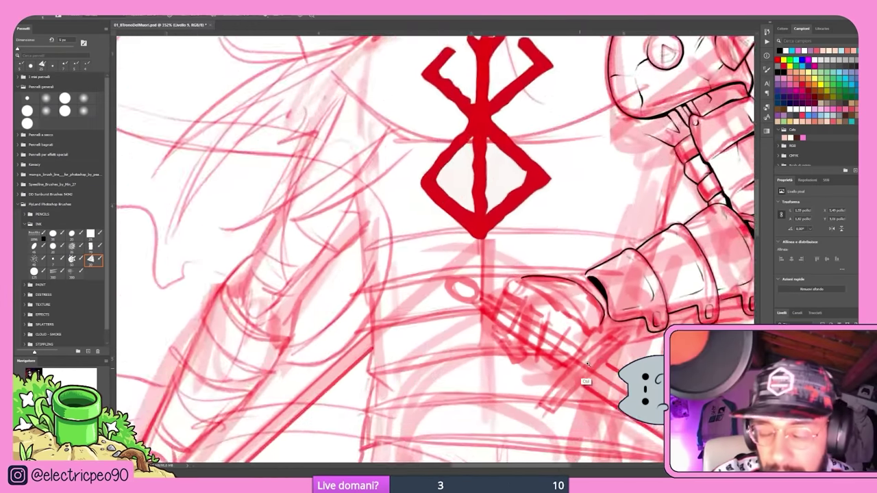
{"action": "scroll", "coordinate": [464, 243], "scroll_direction": "up", "scroll_amount": 3}
{"action": "scroll", "coordinate": [464, 243], "scroll_direction": "up", "scroll_amount": 1}
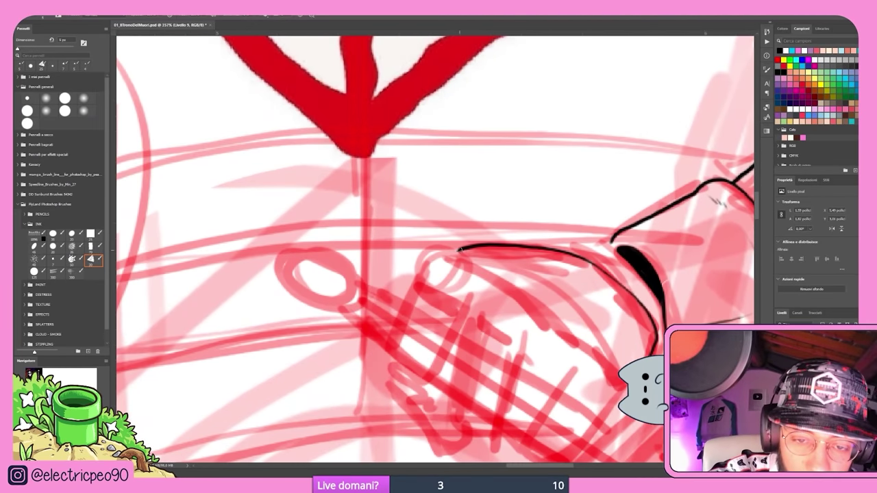
{"action": "scroll", "coordinate": [459, 249], "scroll_direction": "down", "scroll_amount": 3}
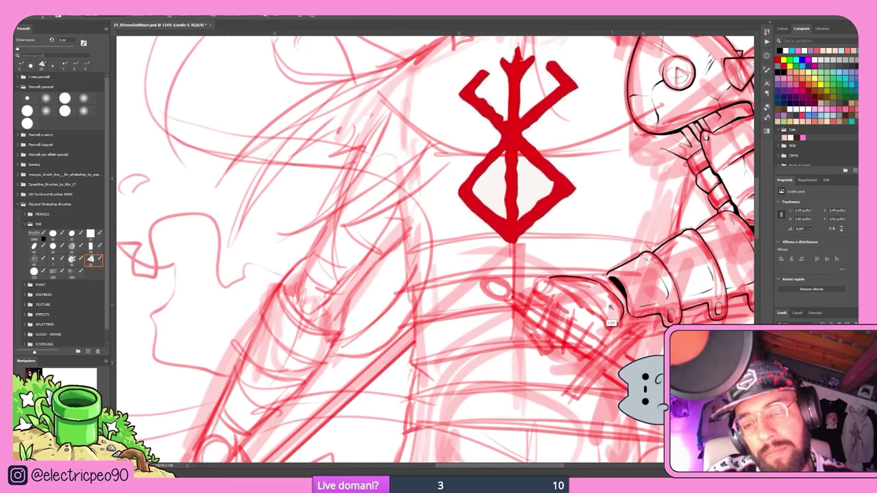
{"action": "scroll", "coordinate": [612, 329], "scroll_direction": "down", "scroll_amount": 2}
{"action": "scroll", "coordinate": [614, 333], "scroll_direction": "up", "scroll_amount": 2}
{"action": "scroll", "coordinate": [613, 334], "scroll_direction": "up", "scroll_amount": 3}
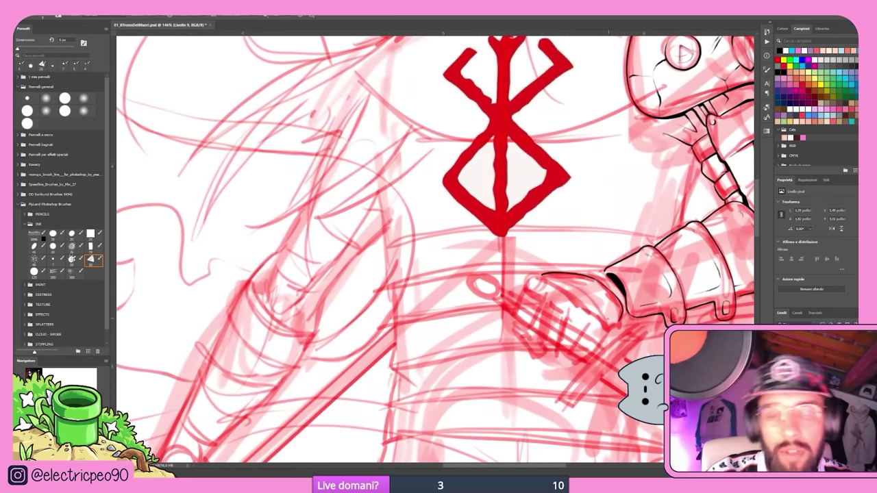
{"action": "scroll", "coordinate": [655, 320], "scroll_direction": "down", "scroll_amount": 5}
{"action": "scroll", "coordinate": [644, 340], "scroll_direction": "up", "scroll_amount": 5}
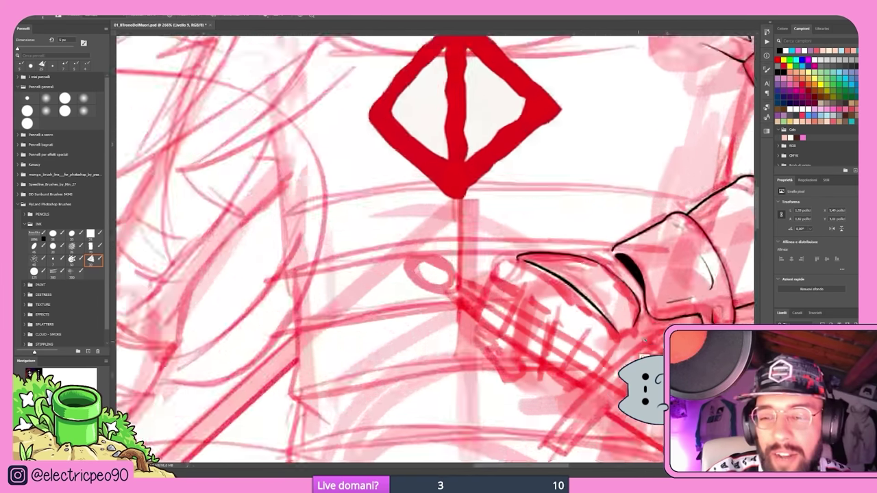
{"action": "scroll", "coordinate": [499, 235], "scroll_direction": "up", "scroll_amount": 2}
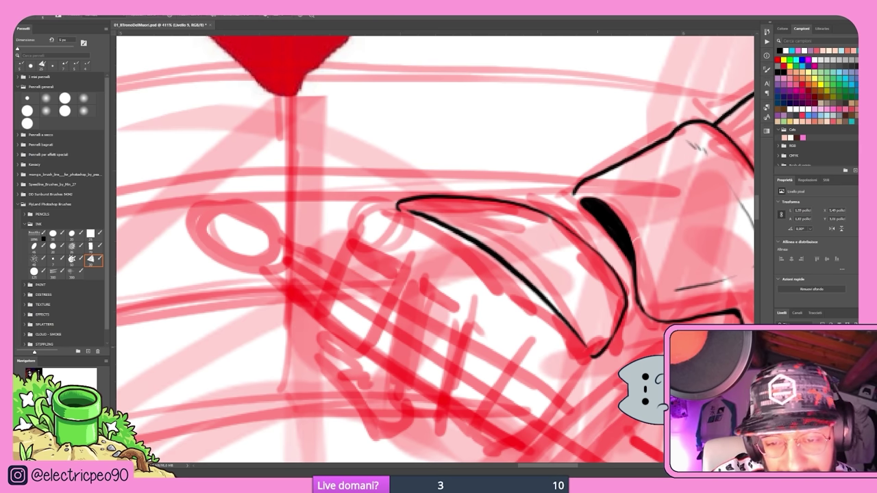
Step: Ink the knuckles and fingers of the clenched fist gripping the sword
{"action": "scroll", "coordinate": [616, 334], "scroll_direction": "down", "scroll_amount": 2}
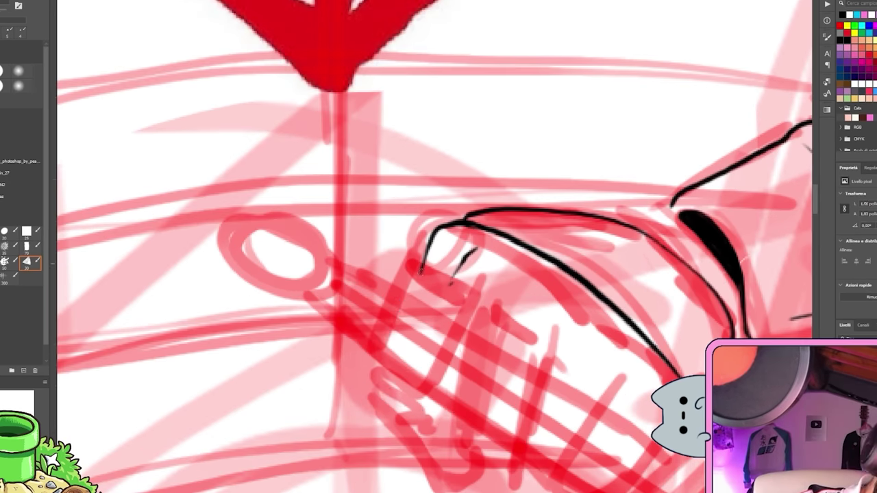
{"action": "left_click_drag", "start_coordinate": [481, 312], "coordinate": [521, 363]}
{"action": "scroll", "coordinate": [541, 300], "scroll_direction": "down", "scroll_amount": 6}
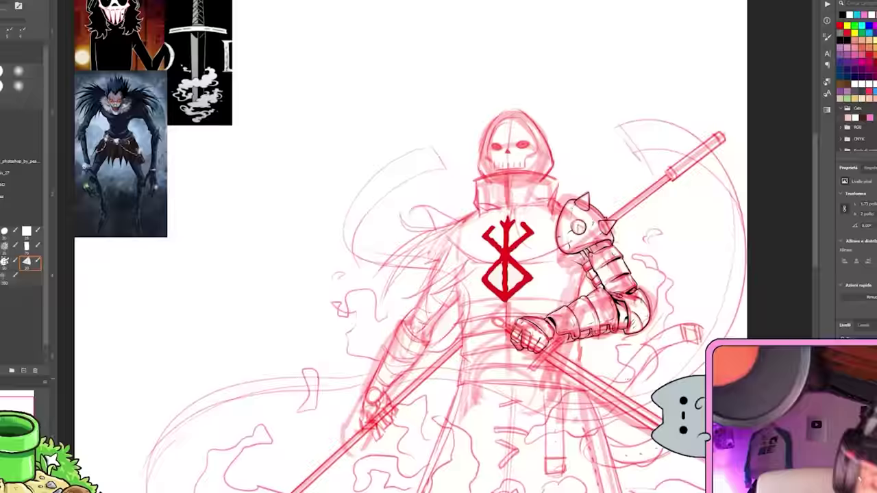
{"action": "scroll", "coordinate": [527, 335], "scroll_direction": "up", "scroll_amount": 5}
Step: Ink the sword's slanted crossguard below the fist and the long straight edges of its blade
{"action": "left_click_drag", "start_coordinate": [534, 343], "coordinate": [479, 110]}
{"action": "scroll", "coordinate": [480, 109], "scroll_direction": "down", "scroll_amount": 5}
{"action": "scroll", "coordinate": [480, 274], "scroll_direction": "up", "scroll_amount": 4}
{"action": "scroll", "coordinate": [480, 274], "scroll_direction": "down", "scroll_amount": 6}
{"action": "scroll", "coordinate": [535, 260], "scroll_direction": "up", "scroll_amount": 6}
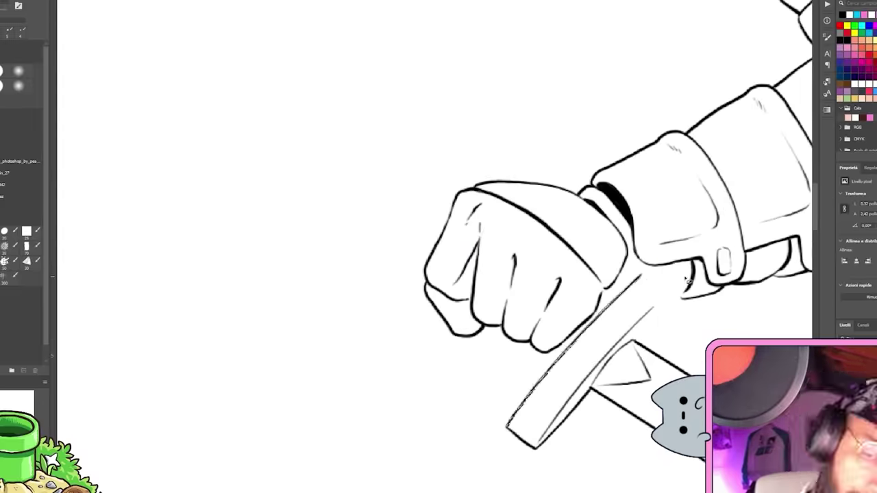
{"action": "scroll", "coordinate": [480, 274], "scroll_direction": "down", "scroll_amount": 5}
{"action": "scroll", "coordinate": [480, 274], "scroll_direction": "up", "scroll_amount": 4}
{"action": "scroll", "coordinate": [479, 275], "scroll_direction": "down", "scroll_amount": 4}
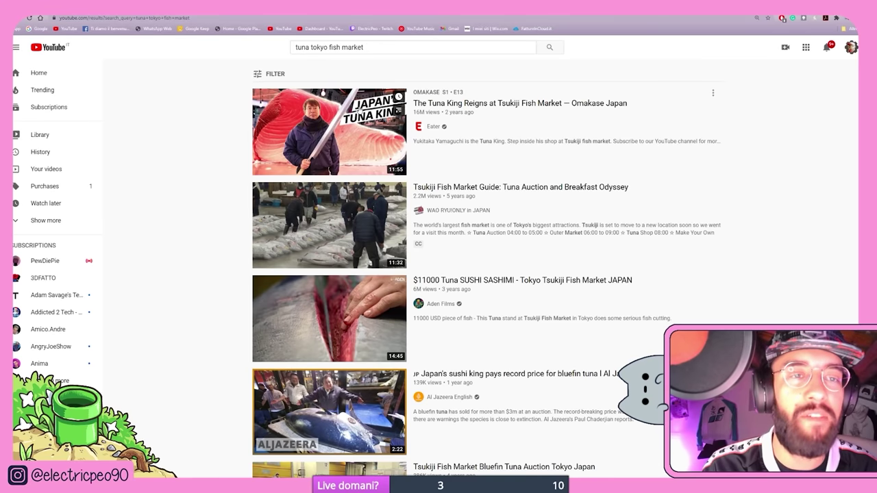
Step: Watch the YouTube video "The Tuna King Reigns at Tsukiji Fish Market" and return to the drawing in Photoshop
{"action": "left_click", "coordinate": [343, 124]}
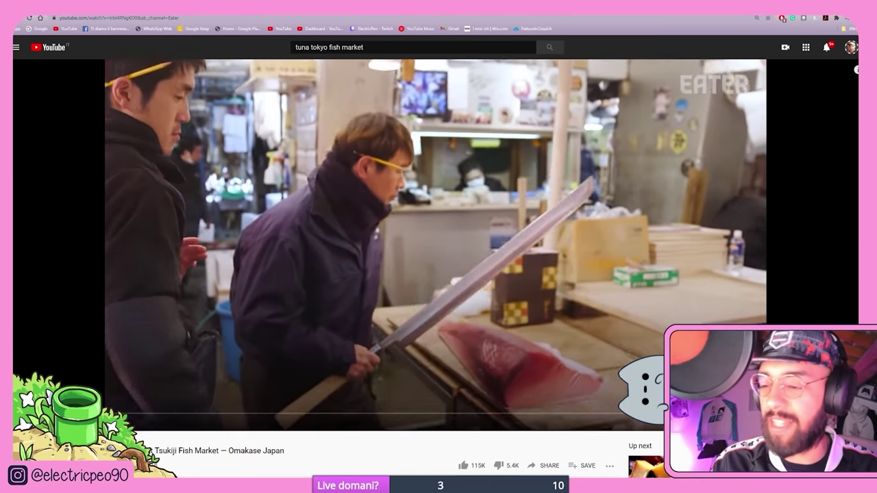
{"action": "double_click", "coordinate": [587, 247]}
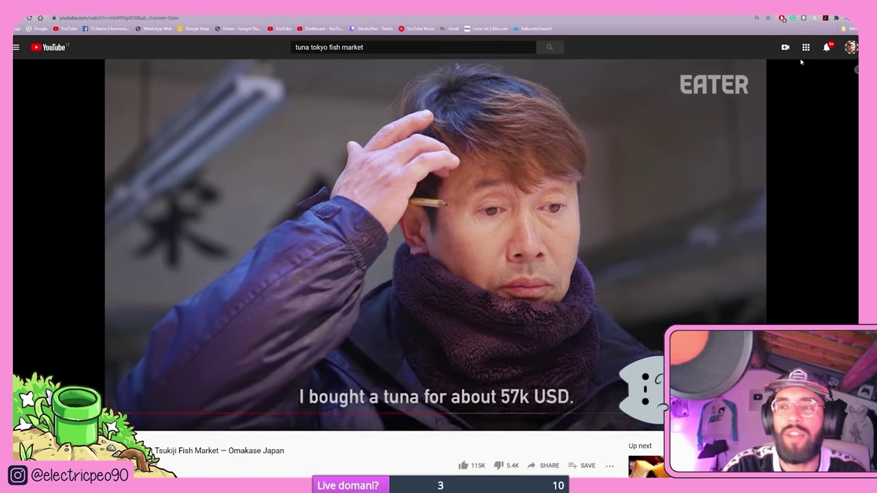
{"action": "key", "text": "alt+Tab"}
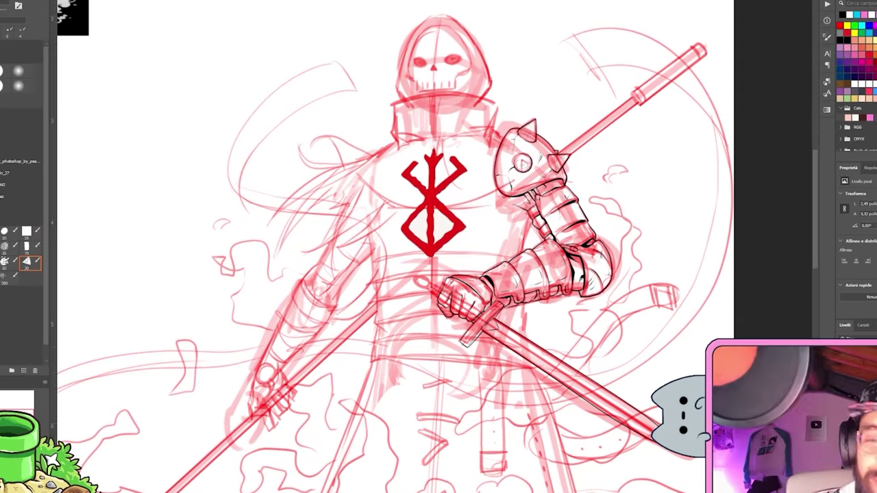
Step: Ink the chest emblem in solid black and outline the adjacent chest plate edge with its rivets
{"action": "key", "text": "h"}
{"action": "left_click_drag", "start_coordinate": [665, 152], "coordinate": [467, 269]}
{"action": "left_click_drag", "start_coordinate": [548, 102], "coordinate": [432, 357]}
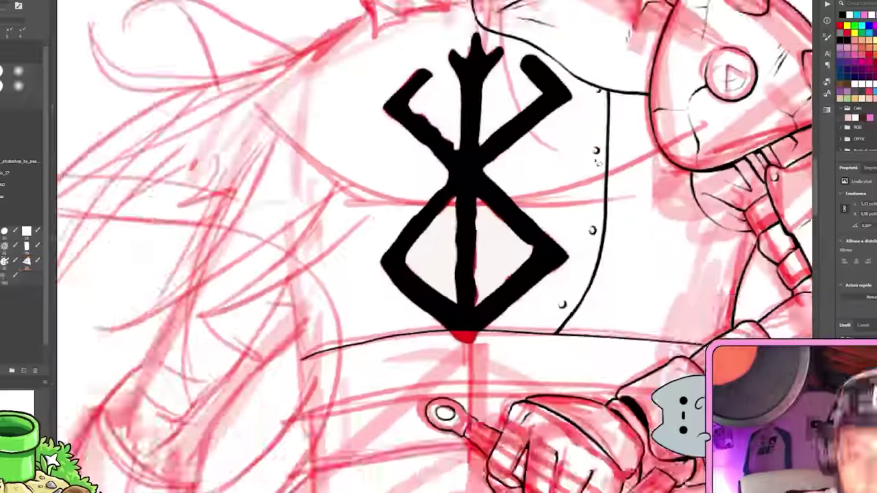
Step: Ink the pointed, ragged strands hanging from the opposite shoulder and the riveted chest plate edge beside them
{"action": "key", "text": "h"}
{"action": "left_click_drag", "start_coordinate": [596, 159], "coordinate": [433, 249]}
{"action": "key", "text": "h"}
{"action": "left_click_drag", "start_coordinate": [272, 159], "coordinate": [519, 291]}
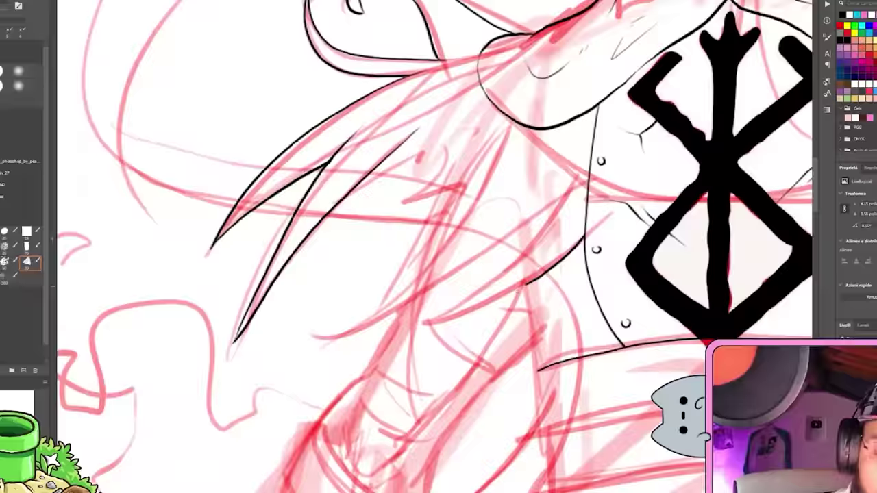
Step: Ink the waist armour bands behind the fist and the wavy smoke contour beside the armoured elbow
{"action": "key", "text": "h"}
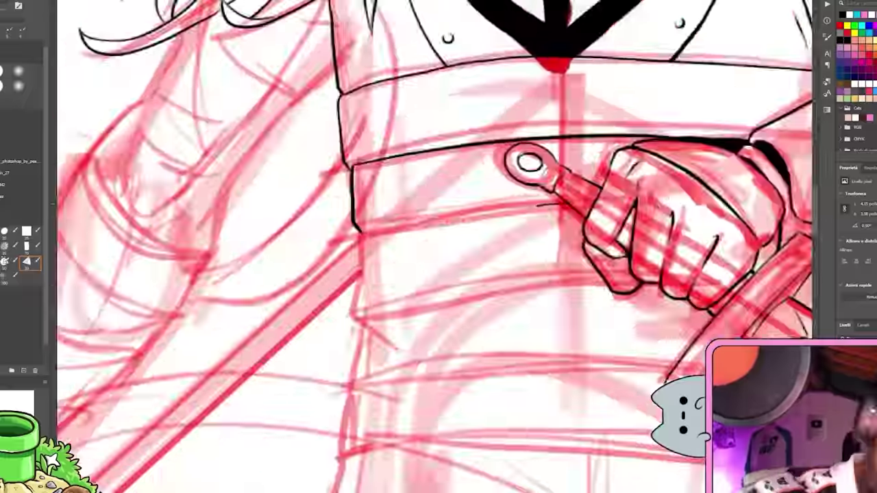
{"action": "key", "text": "h"}
{"action": "left_click_drag", "start_coordinate": [438, 246], "coordinate": [480, 329]}
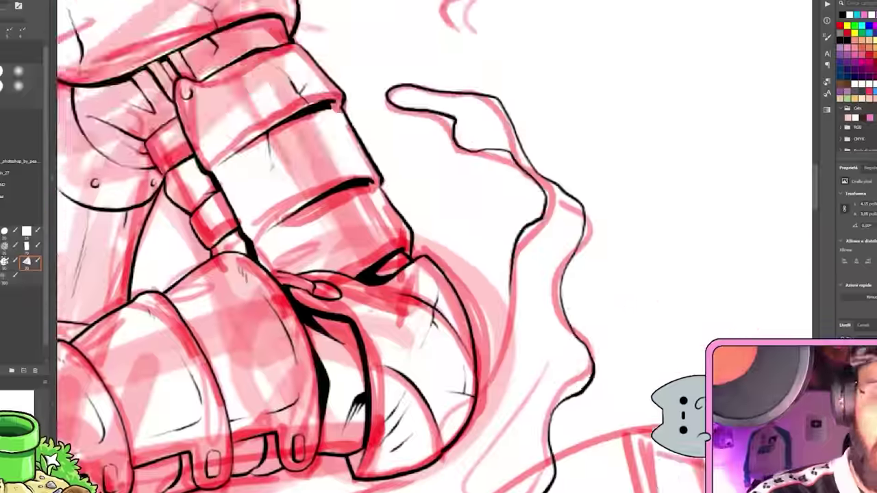
Step: Ink the rounded outline with curled smoke wisps at its peak and a separate curl above it
{"action": "key", "text": "h"}
{"action": "mouse_move", "coordinate": [720, 209]}
{"action": "left_mouse_down"}
{"action": "mouse_move", "coordinate": [562, 172]}
{"action": "mouse_move", "coordinate": [553, 203]}
{"action": "left_mouse_up"}
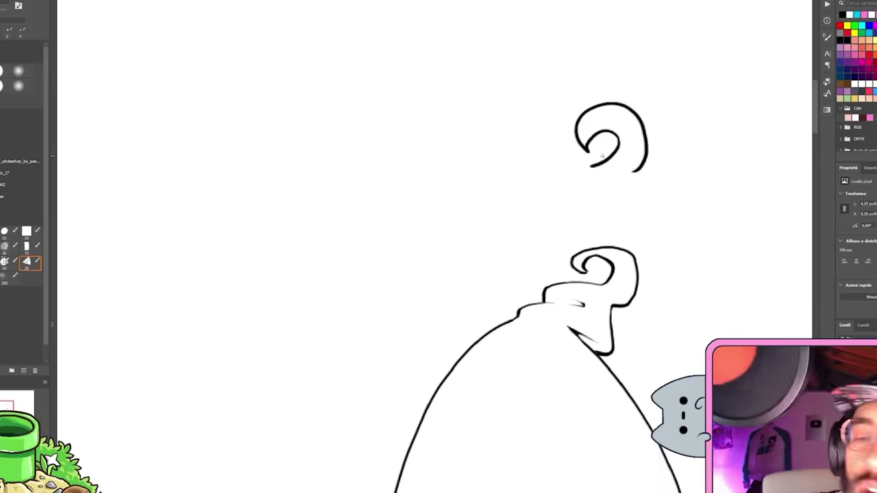